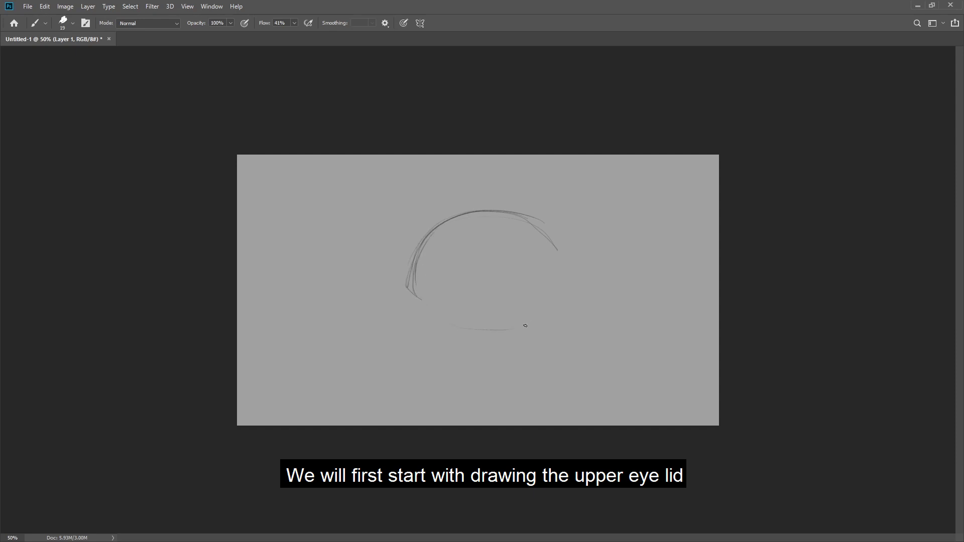
- Sketch the lower eyelid line and two arcs forming the round eye outline
drag(455, 328, 516, 328)
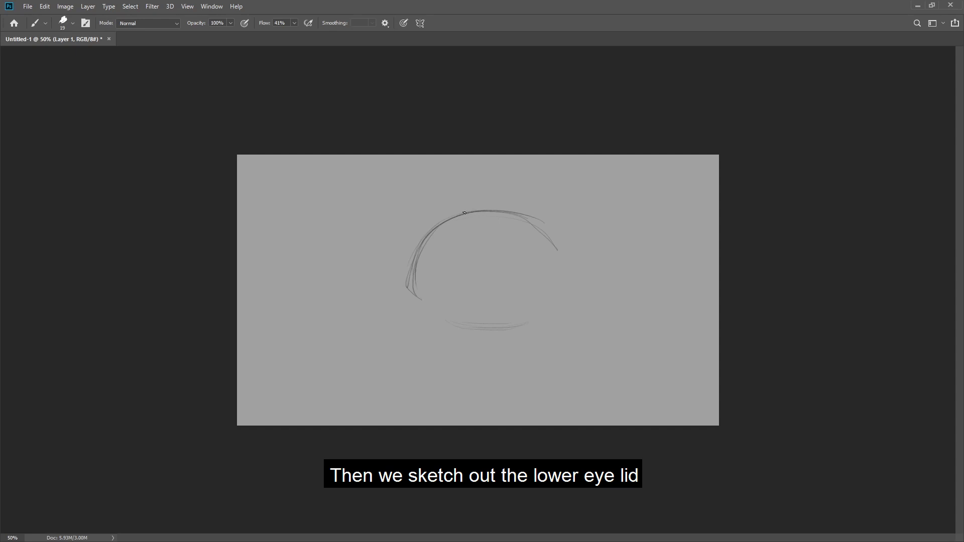
drag(509, 203, 457, 311)
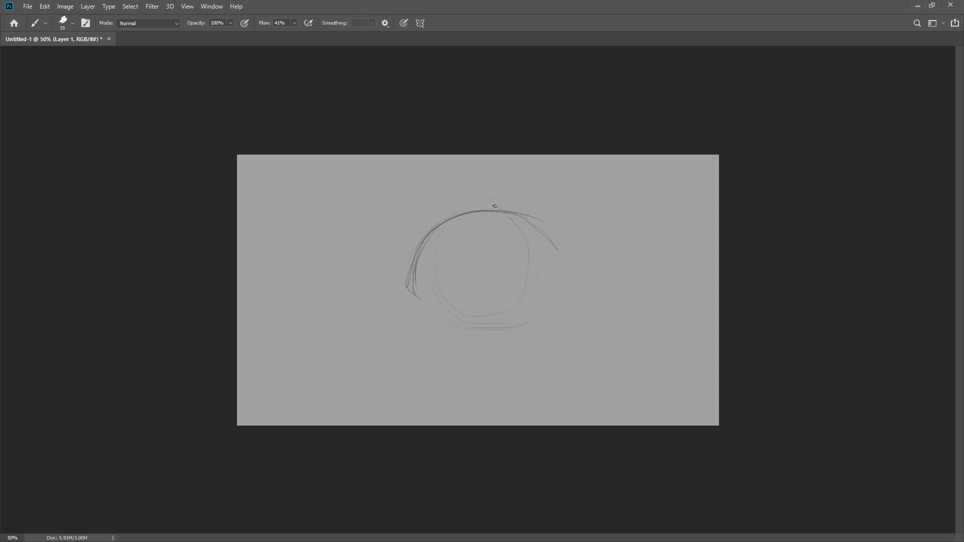
drag(494, 206, 451, 309)
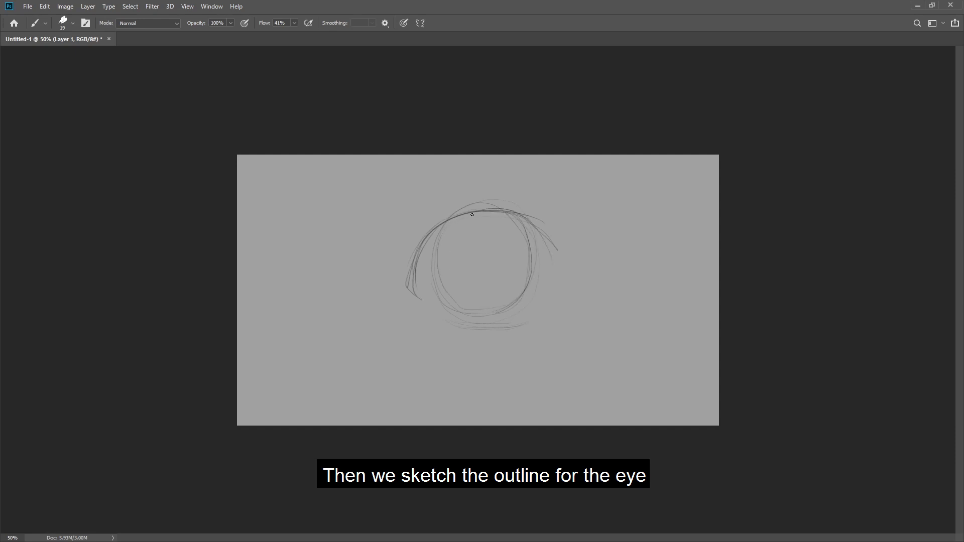
- Darken and thicken the upper eyelid line, and lengthen the lash flick at the left corner
drag(554, 253, 484, 215)
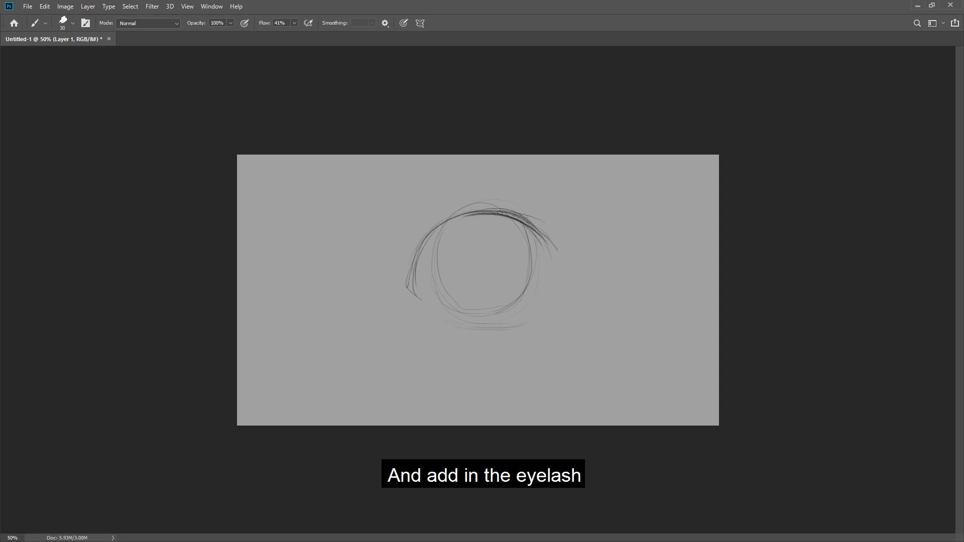
mouse_move(496, 214)
mouse_down()
mouse_move(417, 251)
mouse_move(407, 291)
mouse_up()
drag(442, 227, 414, 297)
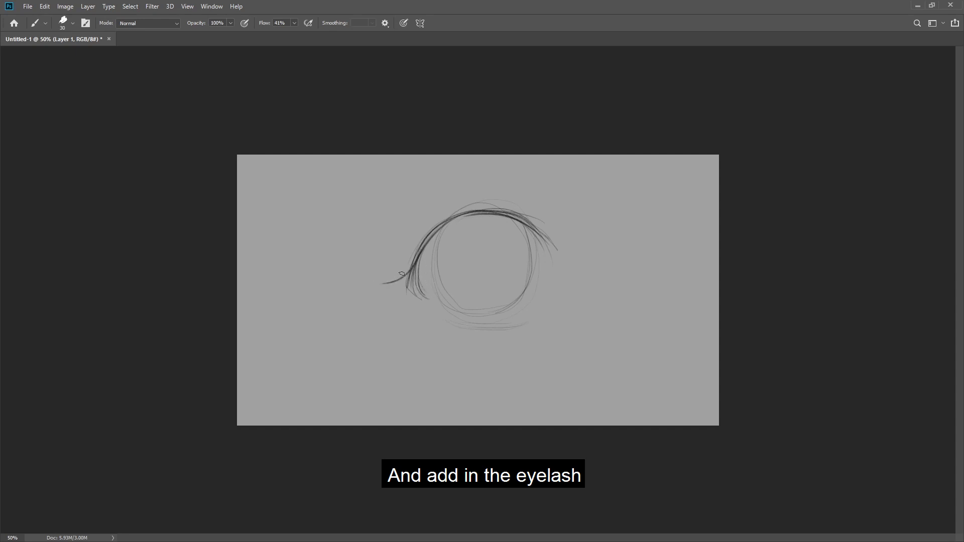
drag(401, 276, 411, 277)
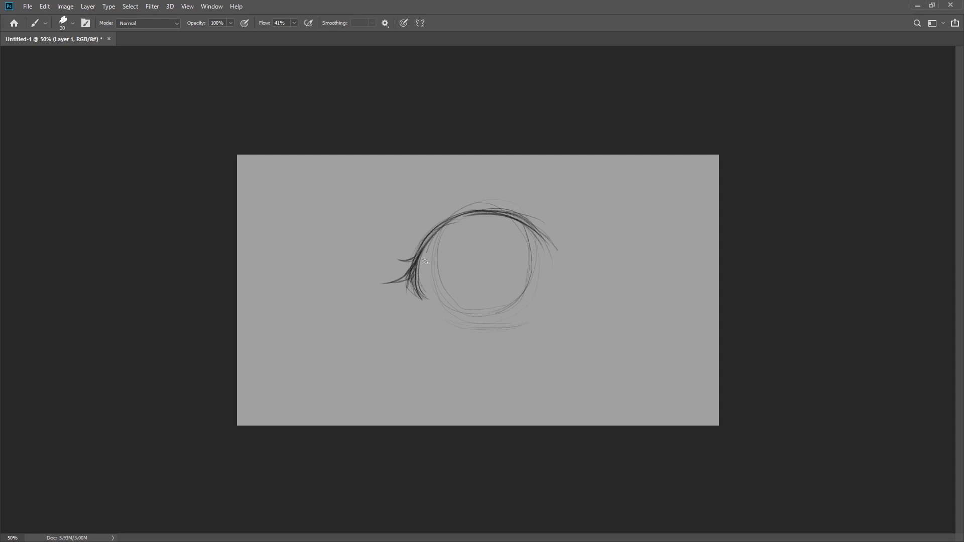
- Strengthen the eyelid arcs, undo a stray stroke, and draw the eye's right edge and bottom curve
drag(482, 215, 433, 244)
mouse_move(552, 249)
mouse_down()
mouse_move(532, 226)
mouse_move(455, 216)
mouse_move(449, 301)
mouse_up()
key(ctrl+z)
drag(524, 228, 516, 300)
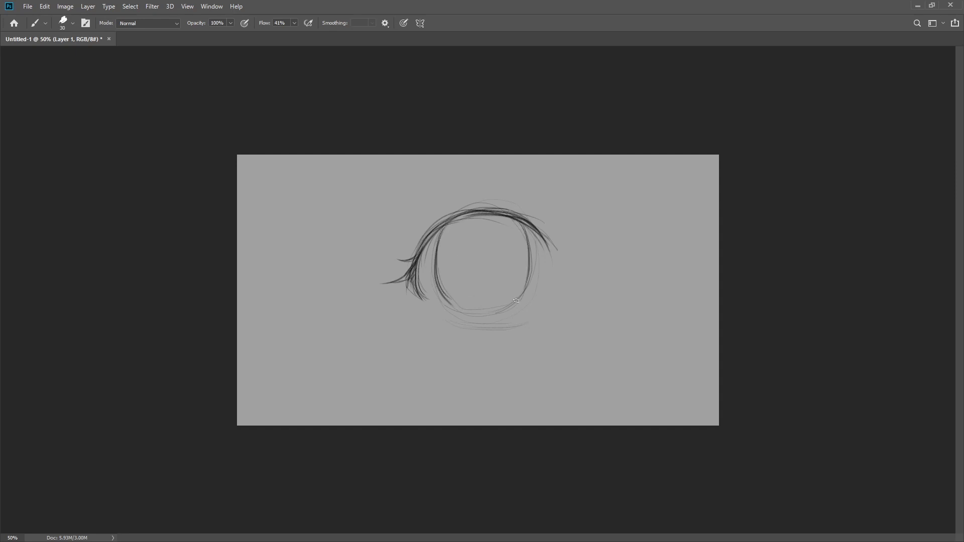
mouse_move(523, 223)
mouse_down()
mouse_move(514, 311)
mouse_move(444, 294)
mouse_up()
drag(526, 295, 441, 289)
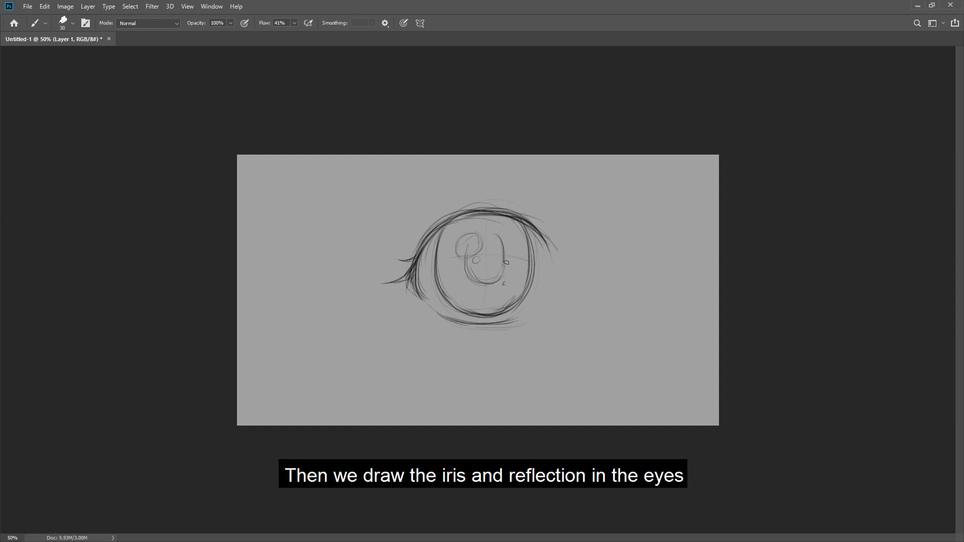
- Extend the iris sketch, fill the iris light blue, and lay a thick dark upper lash line
drag(506, 262, 504, 274)
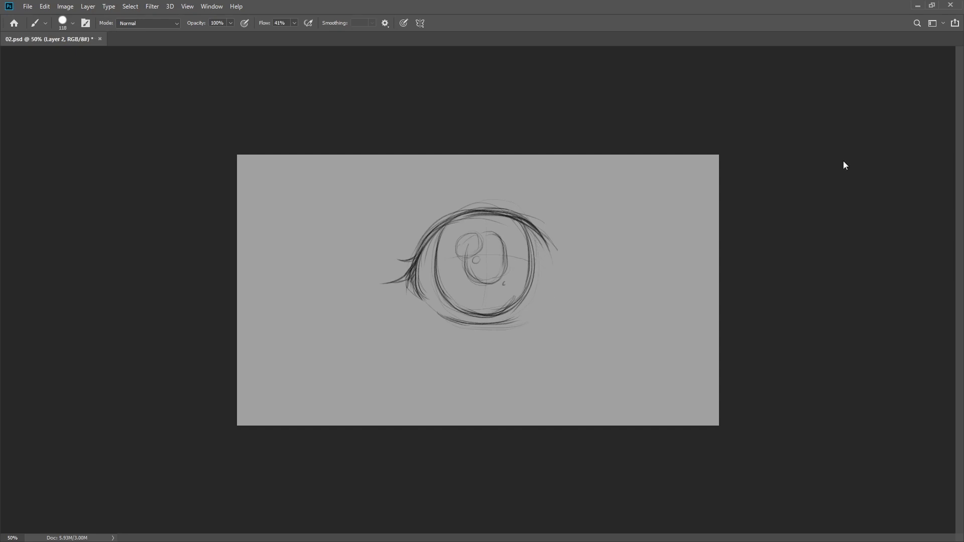
mouse_move(459, 242)
mouse_down()
mouse_move(473, 290)
mouse_move(517, 244)
mouse_move(485, 228)
mouse_move(457, 259)
mouse_move(454, 247)
mouse_move(461, 264)
mouse_move(505, 237)
mouse_up()
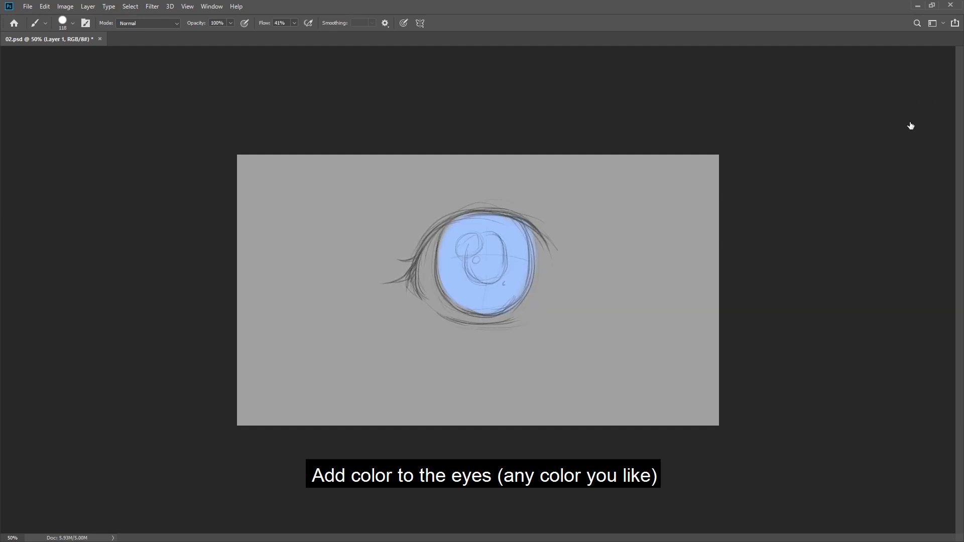
mouse_move(567, 228)
mouse_down()
mouse_move(437, 196)
mouse_move(511, 195)
mouse_move(410, 301)
mouse_up()
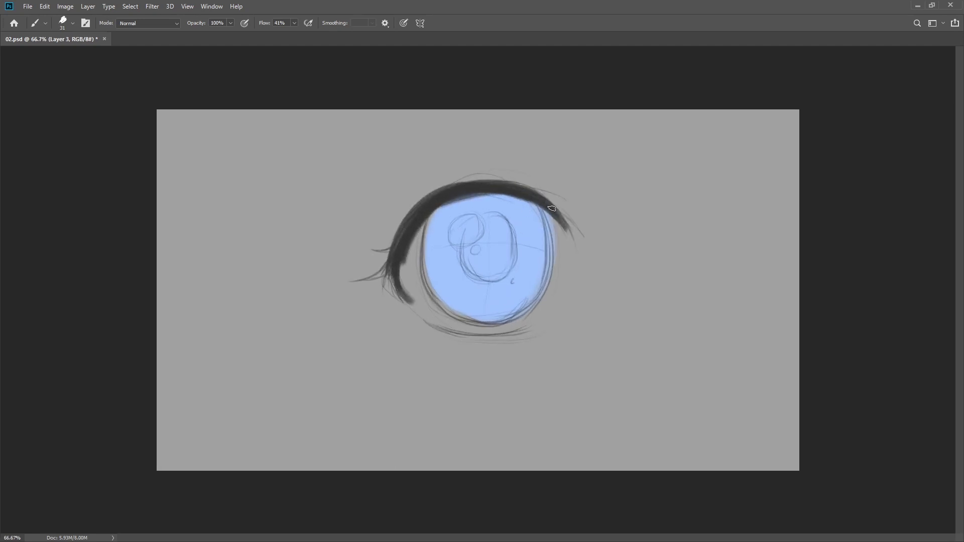
- Thicken the upper lash line and extend the lash flicks with a larger brush
drag(567, 233, 544, 220)
key(bracketright)
key(bracketright)
key(bracketright)
key(ctrl+equal)
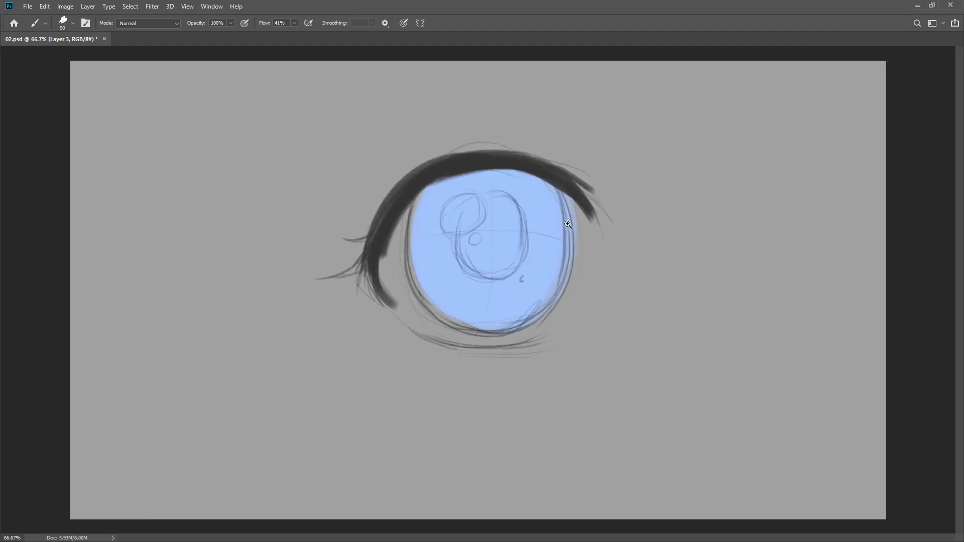
mouse_move(540, 172)
mouse_down()
mouse_move(401, 194)
mouse_move(381, 346)
mouse_up()
drag(382, 281, 304, 303)
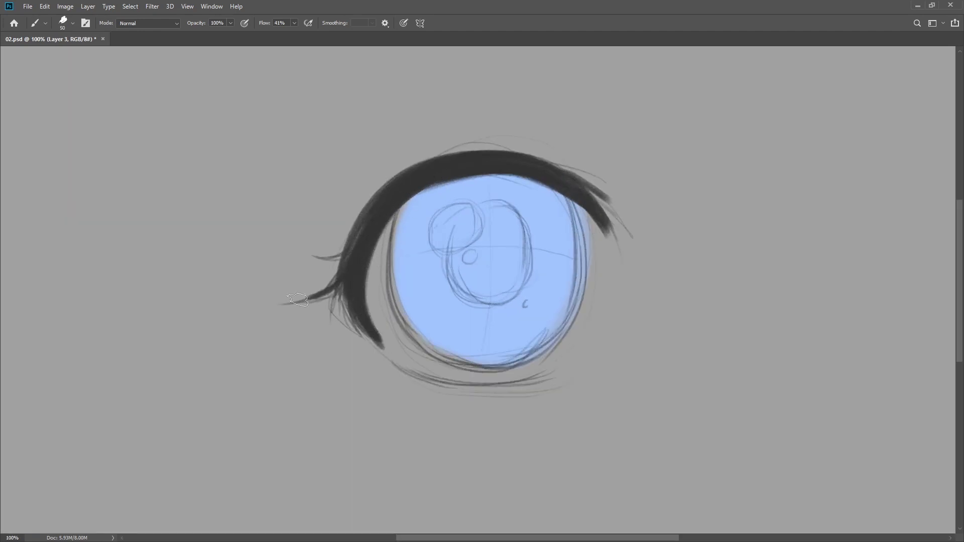
drag(346, 281, 289, 304)
mouse_move(354, 248)
mouse_down()
mouse_move(316, 250)
mouse_move(350, 254)
mouse_up()
drag(522, 173, 490, 164)
mouse_move(567, 196)
mouse_down()
mouse_move(582, 211)
mouse_move(577, 195)
mouse_move(462, 169)
mouse_move(383, 198)
mouse_move(458, 155)
mouse_move(606, 192)
mouse_move(577, 211)
mouse_up()
- Paint a dark lower lash line under the iris, rotating the view for comfortable strokes
key(r)
drag(369, 333, 499, 311)
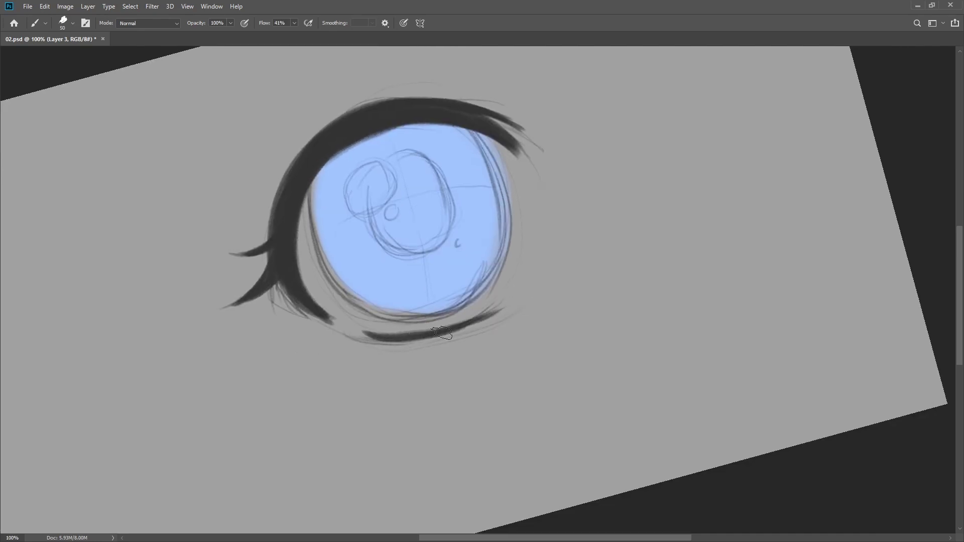
mouse_move(492, 261)
mouse_down()
mouse_move(440, 215)
mouse_move(434, 262)
mouse_up()
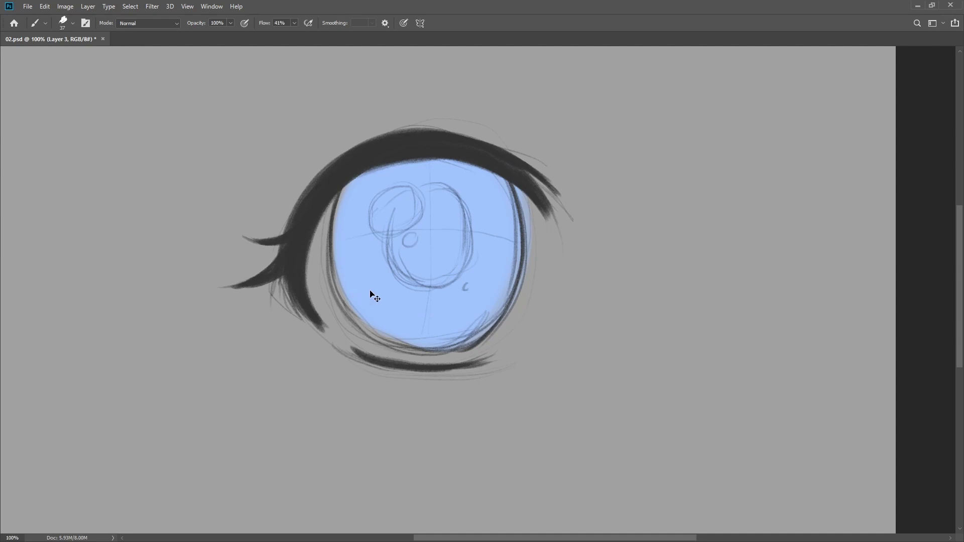
key(r)
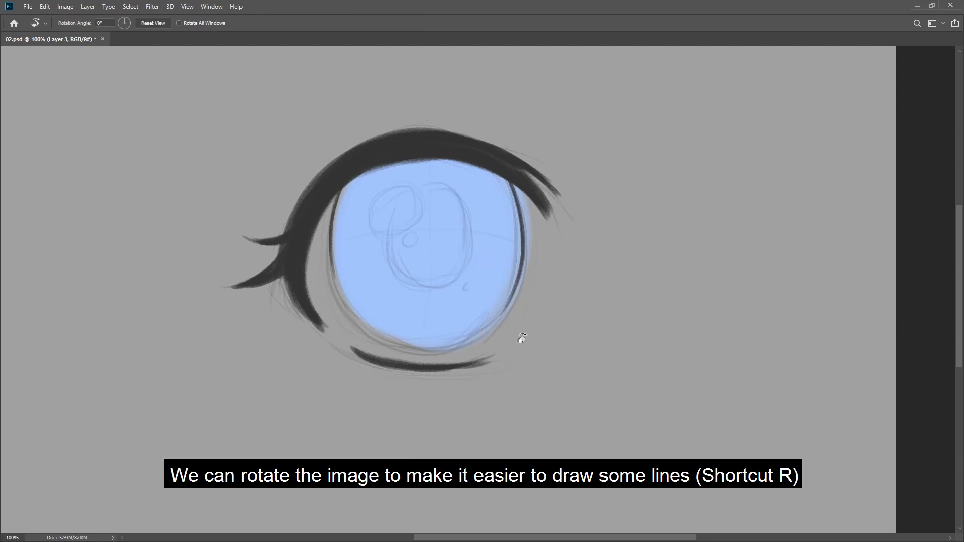
drag(523, 335, 562, 251)
- Paint a solid dark pupil inside the blue iris
key(ctrl+plus)
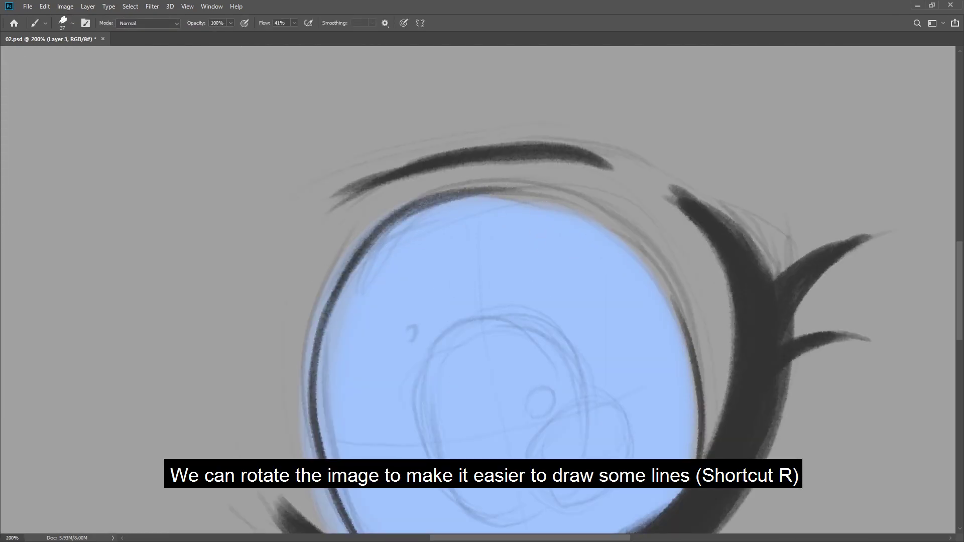
key(r)
drag(663, 256, 627, 191)
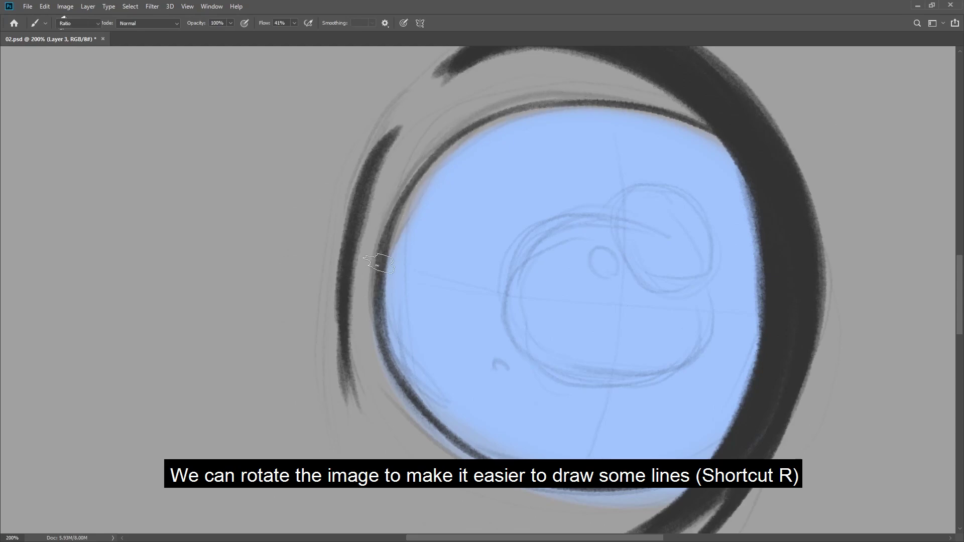
key(b)
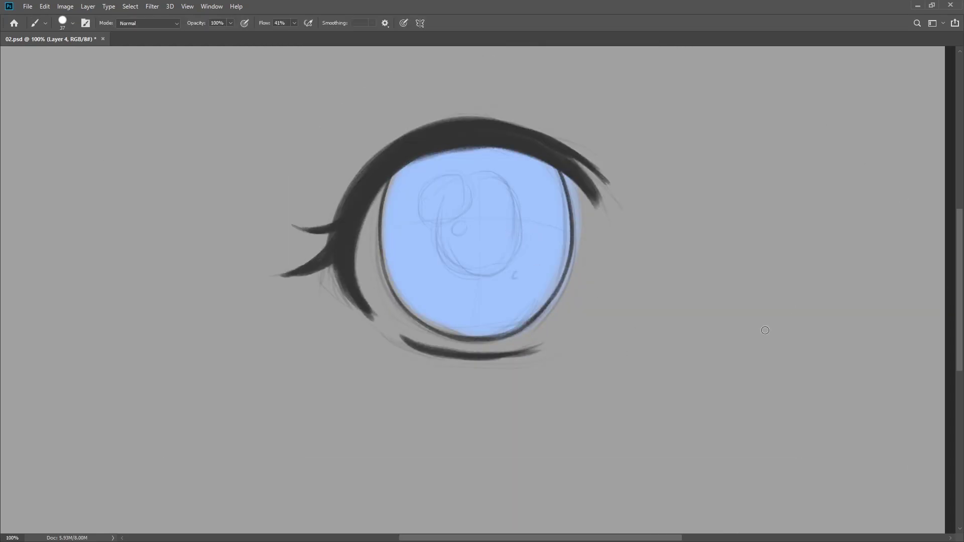
mouse_move(480, 246)
mouse_down()
mouse_move(479, 200)
mouse_move(495, 243)
mouse_up()
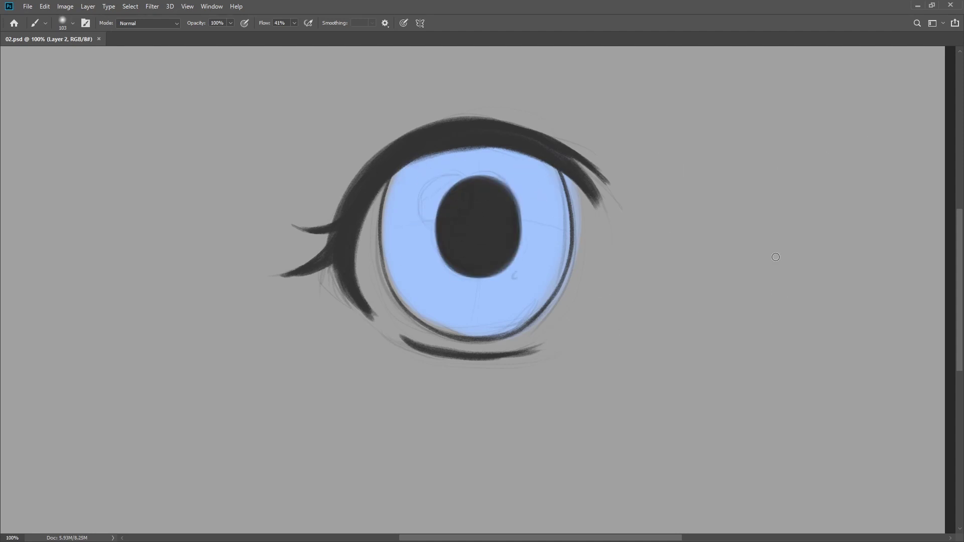
- Shade the top of the iris a darker blue
drag(552, 166, 401, 191)
drag(542, 171, 464, 221)
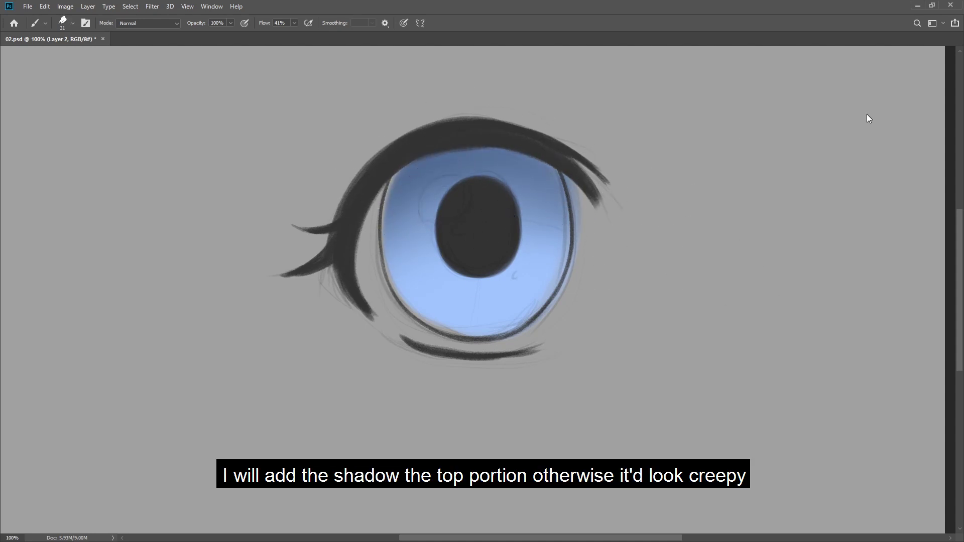
scroll(394, 190, up, 1)
scroll(368, 217, up, 1)
scroll(527, 251, up, 1)
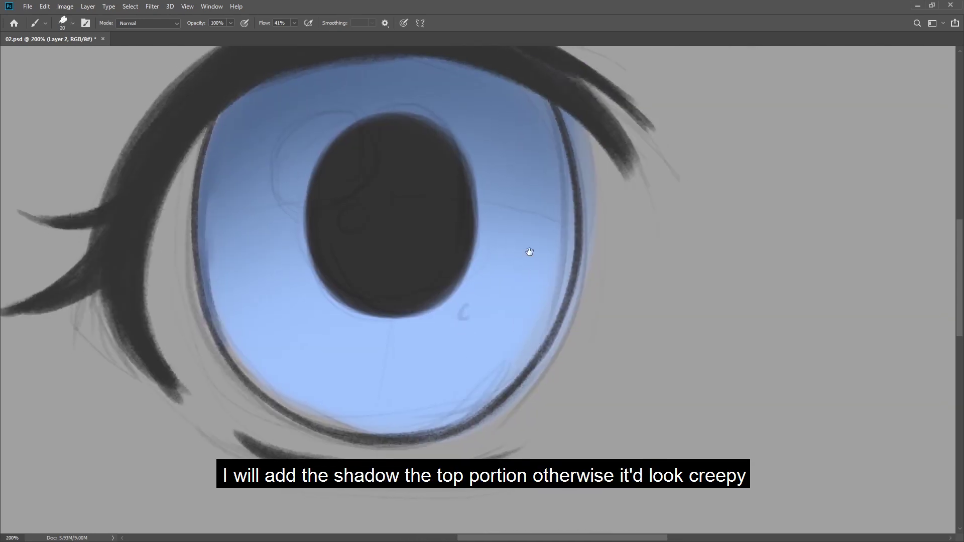
- Darken the iris rim, then paint white reflection highlights on a new layer
drag(554, 157, 542, 346)
drag(543, 347, 576, 280)
mouse_move(532, 326)
mouse_down()
mouse_move(447, 361)
mouse_move(271, 297)
mouse_up()
key(ctrl+minus)
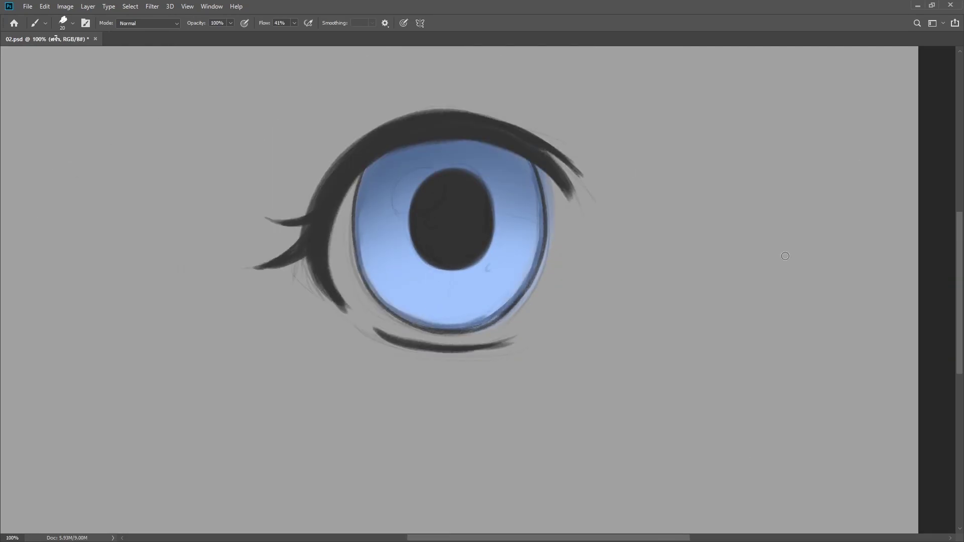
key(ctrl+shift+alt+n)
mouse_move(427, 175)
mouse_down()
mouse_move(401, 201)
mouse_move(419, 182)
mouse_move(420, 194)
mouse_move(430, 187)
mouse_move(433, 224)
mouse_up()
- Save, zoom in on the eye, and switch to a small soft round brush tip
key(ctrl+s)
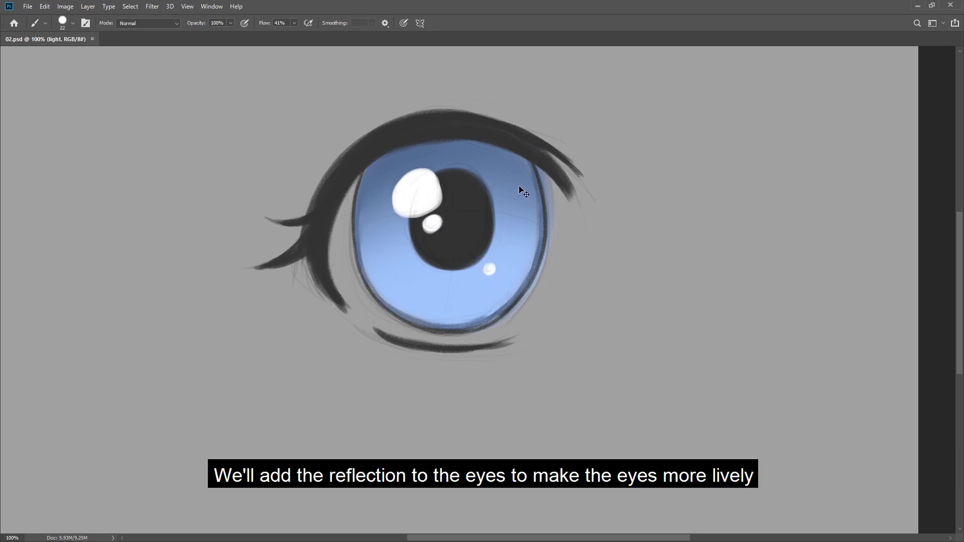
drag(516, 211, 511, 267)
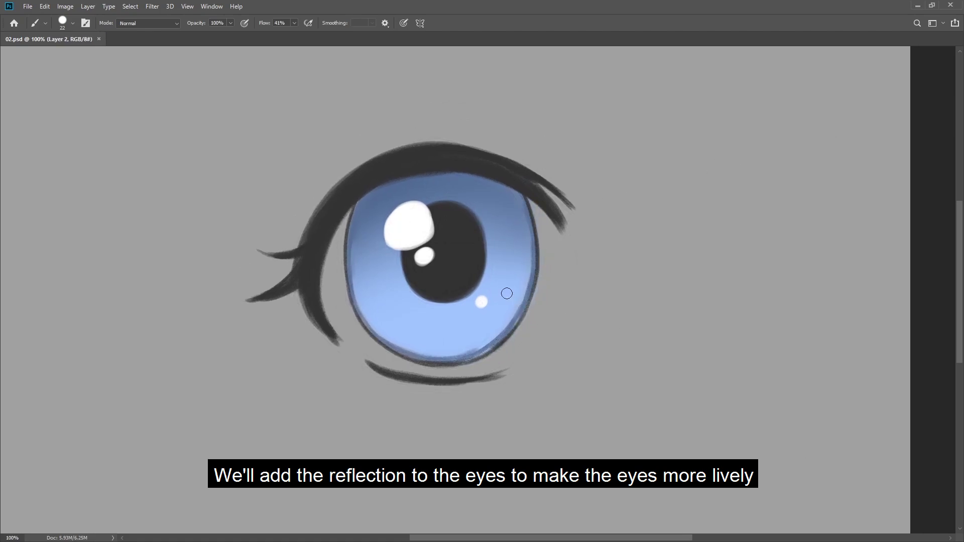
click(523, 317)
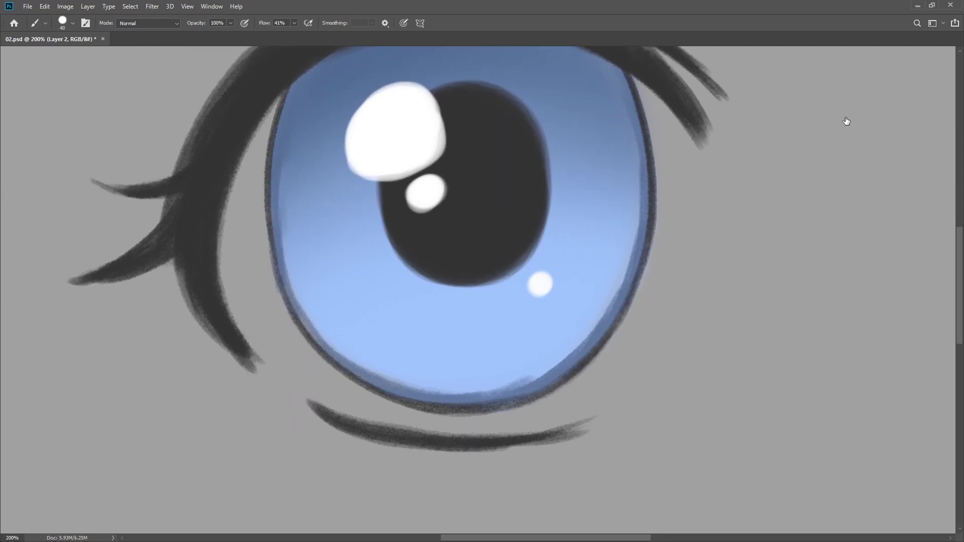
key(period)
click(636, 133)
- Brush light blue along the iris's right rim and soften its bottom and left rim
drag(635, 133, 624, 269)
drag(631, 236, 618, 322)
key(bracketright)
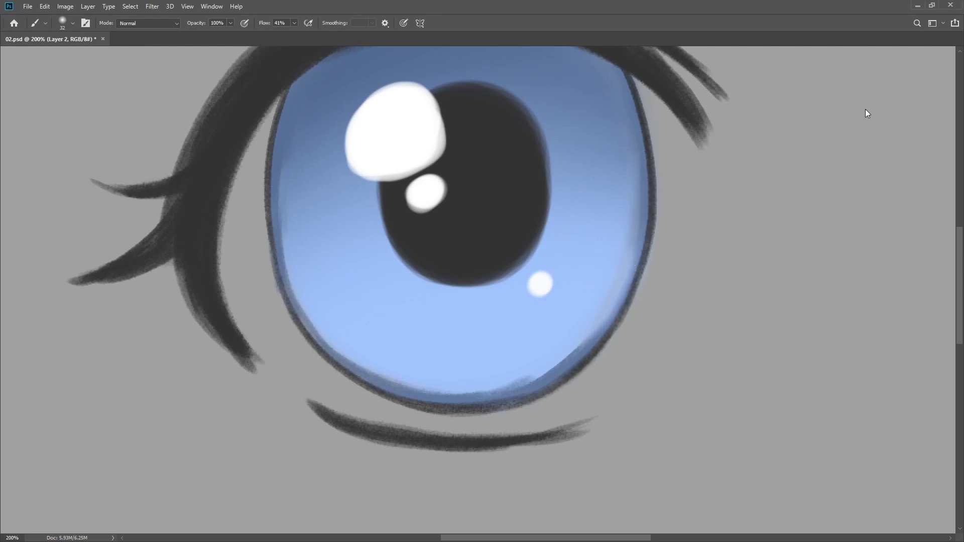
key(bracketleft)
mouse_move(642, 150)
mouse_down()
mouse_move(646, 193)
mouse_move(592, 322)
mouse_move(535, 374)
mouse_move(475, 381)
mouse_up()
key(bracketright)
drag(557, 351, 298, 264)
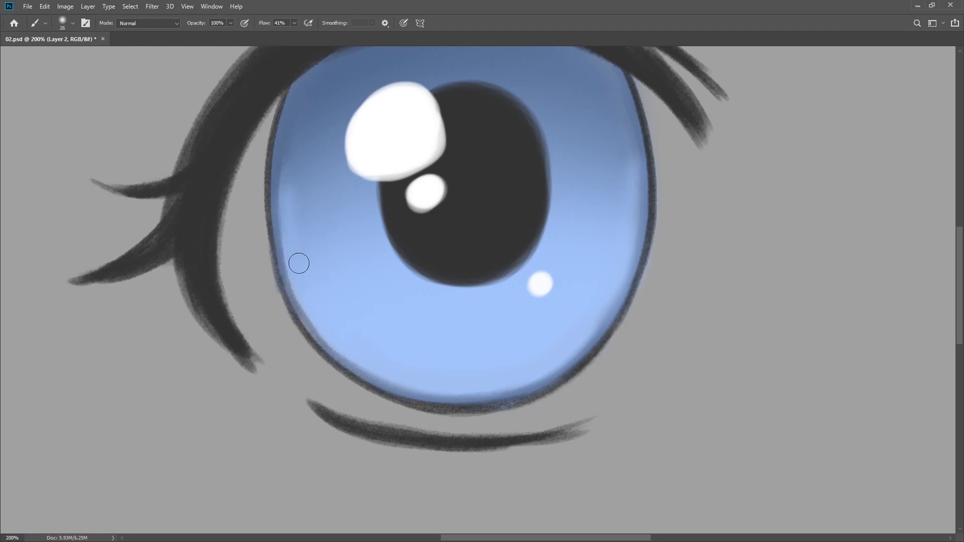
key(bracketright)
key(bracketright)
- Darken the top of the iris with deep blue using a broader brush
scroll(394, 211, up, 1)
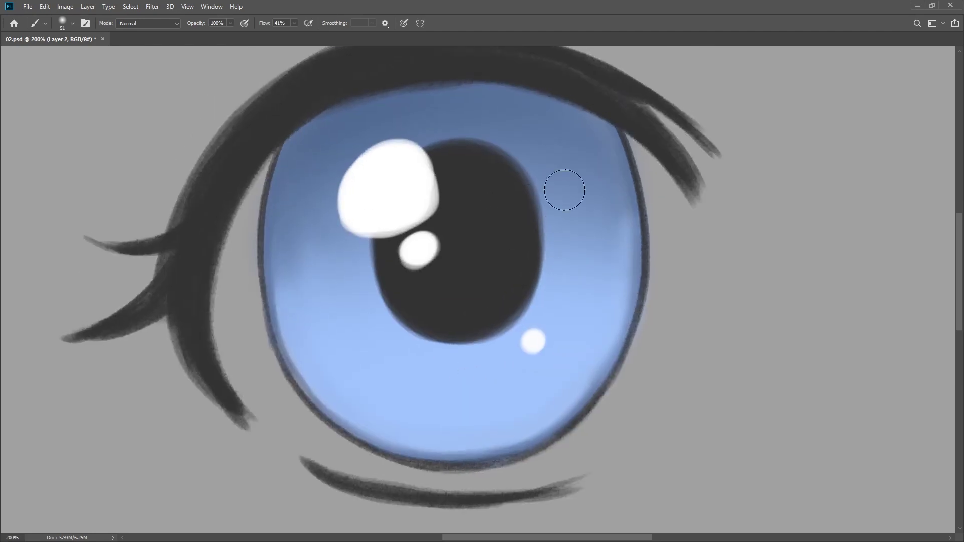
key(bracketright)
scroll(555, 304, down, 2)
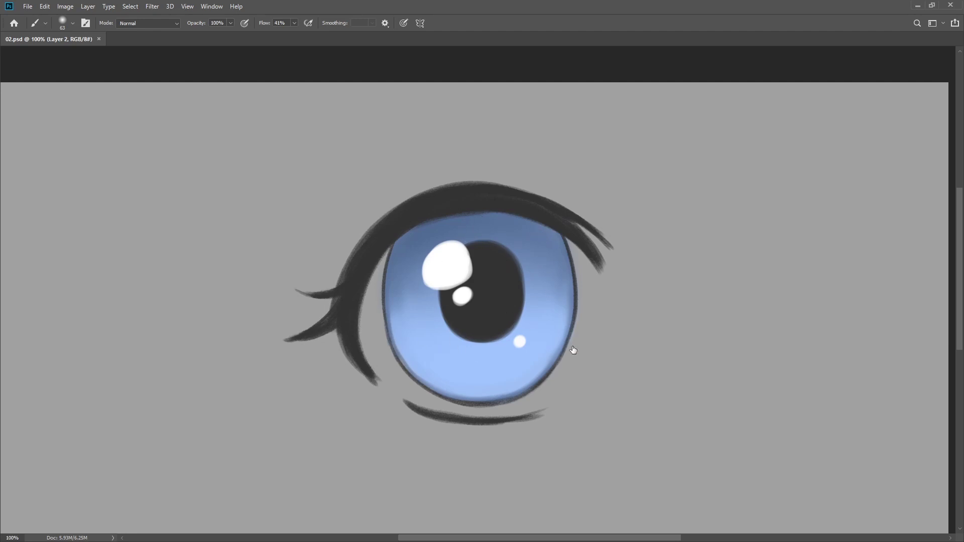
key(bracketright)
key(bracketright)
key(bracketright)
mouse_move(564, 237)
mouse_down()
mouse_move(434, 240)
mouse_move(624, 233)
mouse_up()
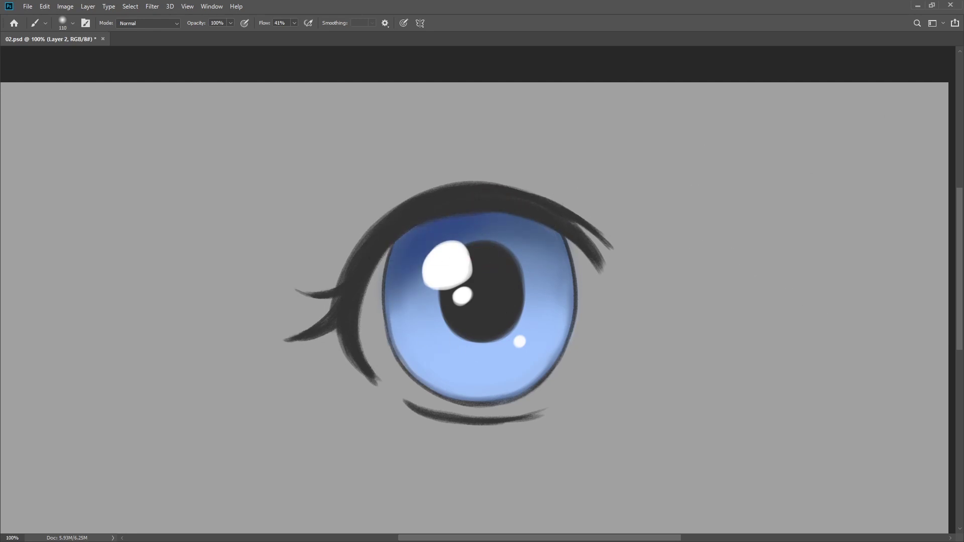
key(bracketleft)
key(bracketleft)
key(bracketleft)
key(bracketleft)
key(bracketleft)
key(bracketleft)
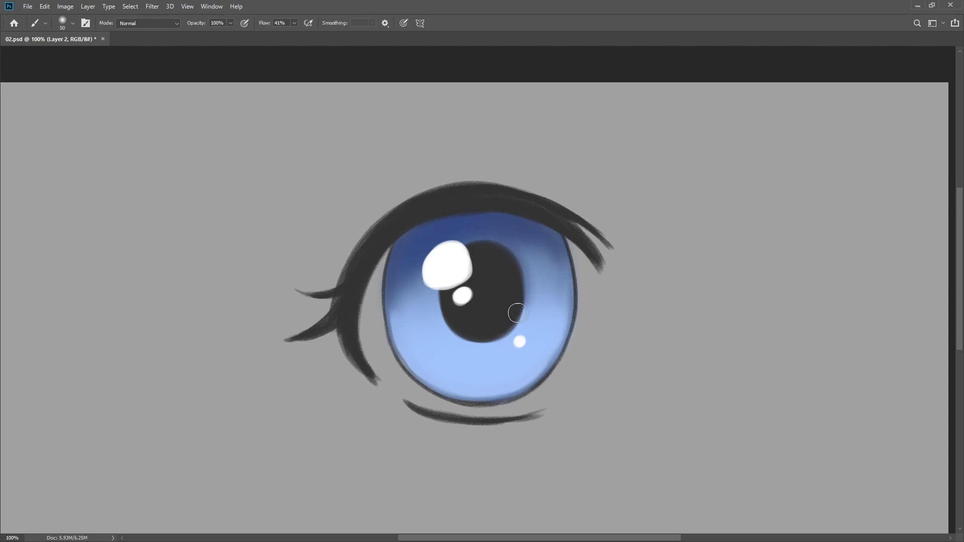
key(bracketright)
key(bracketright)
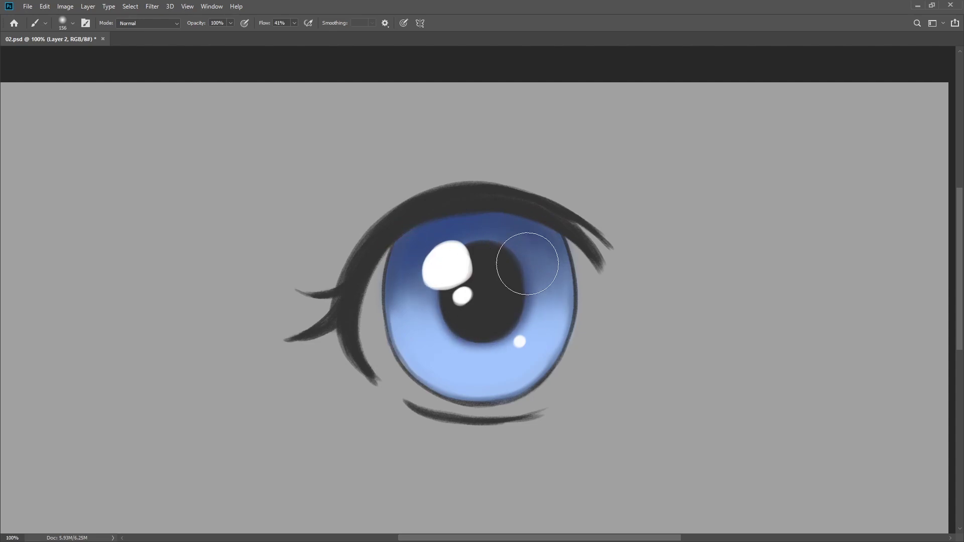
key(bracketleft)
key(bracketleft)
key(bracketleft)
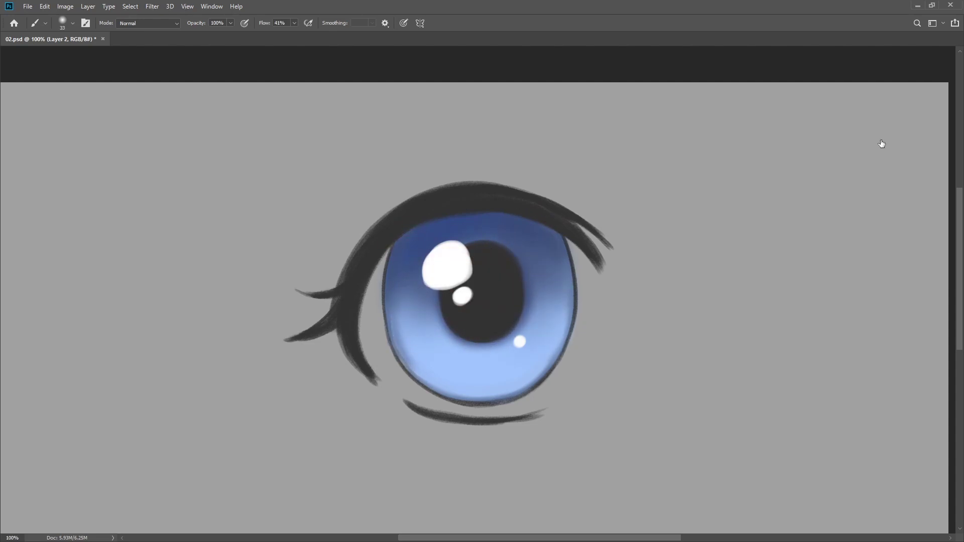
- Deepen the blue along the iris's bottom and right rim
scroll(420, 332, up, 1)
drag(402, 398, 628, 452)
drag(716, 281, 570, 446)
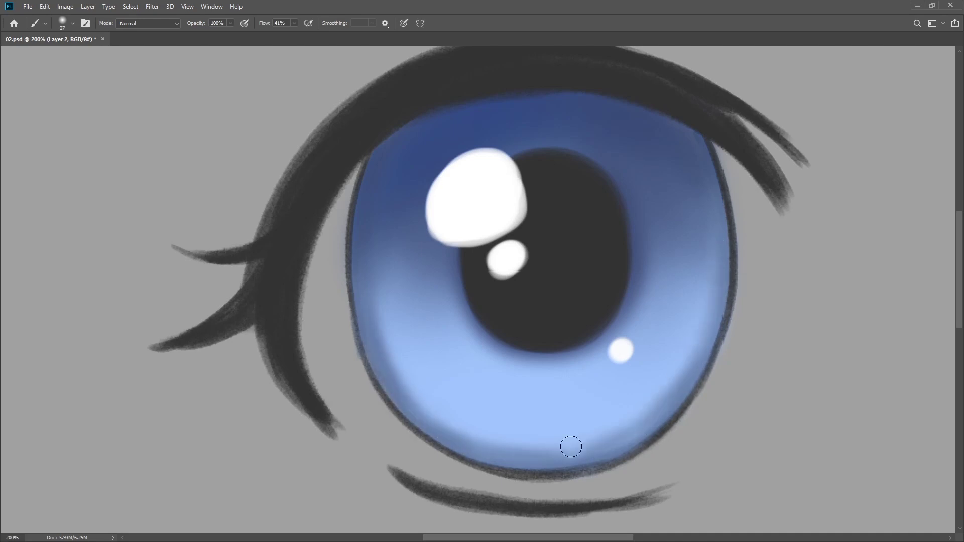
drag(710, 295, 713, 381)
key(bracketright)
key(bracketright)
key(bracketright)
key(bracketleft)
key(bracketleft)
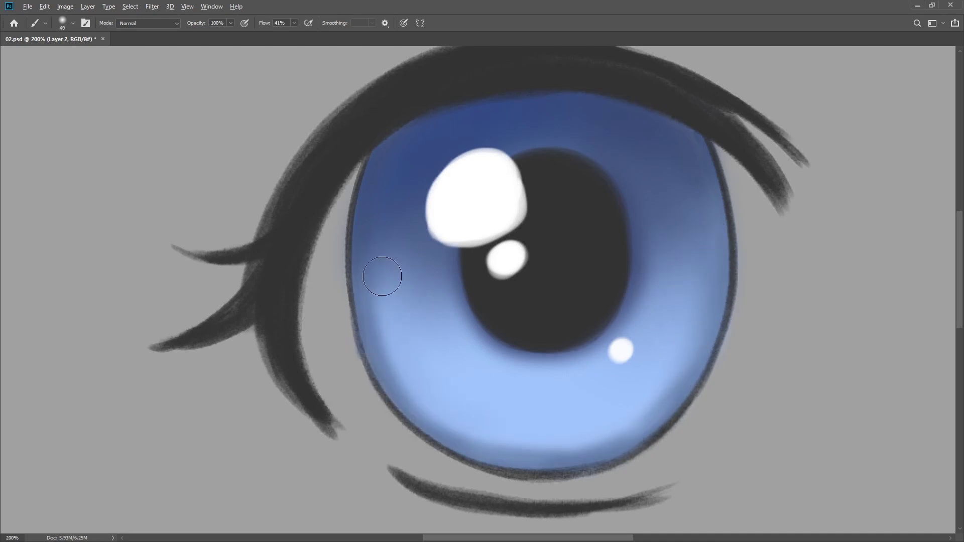
- Save, then deepen the dark blue shading across the upper iris
key(ctrl+s)
drag(505, 363, 457, 423)
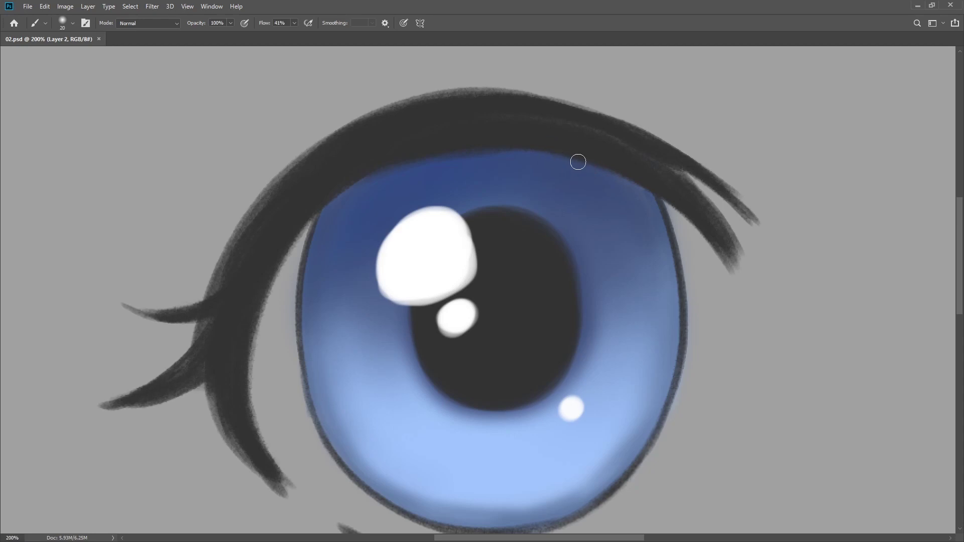
drag(578, 162, 646, 204)
key(bracketright)
key(bracketright)
key(bracketright)
mouse_move(497, 266)
mouse_down()
mouse_move(493, 226)
mouse_move(504, 307)
mouse_up()
- On a new layer, dab a faint light spot and darken the pupil around it, then save
key(ctrl+shift+alt+n)
click(491, 274)
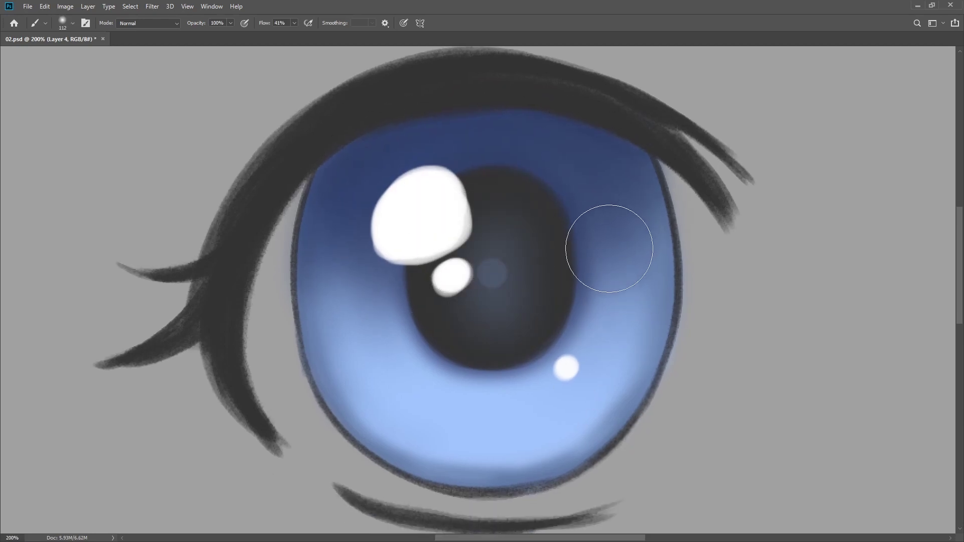
drag(507, 231, 492, 282)
key(bracketleft)
key(bracketleft)
key(bracketleft)
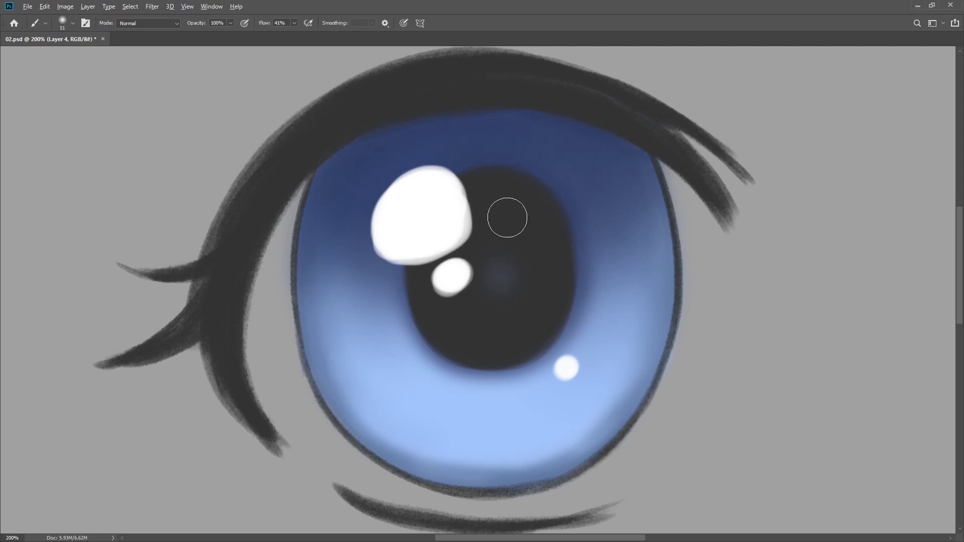
key(ctrl+s)
- On a new layer, paint pale eyeball white around the iris
key(ctrl+minus)
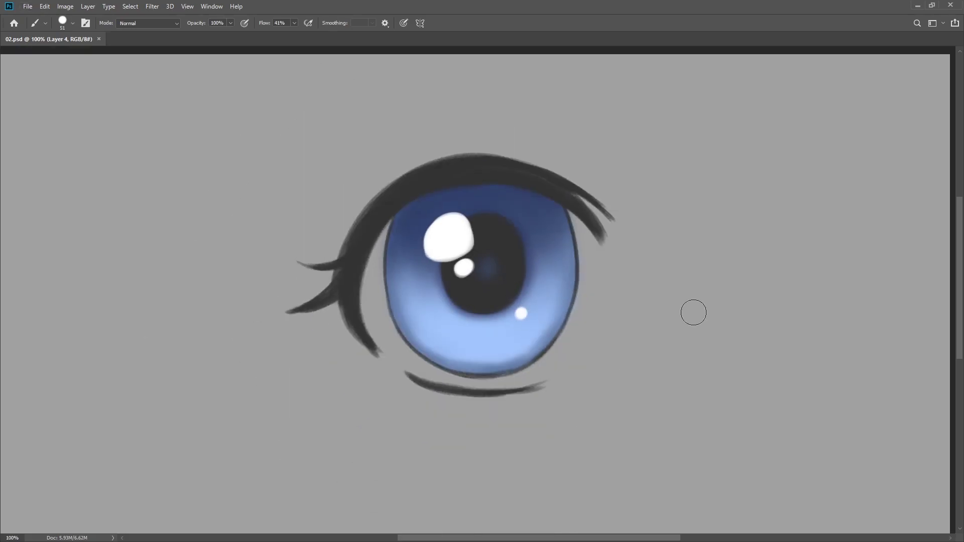
key(ctrl+shift+alt+n)
key(bracketright)
key(bracketright)
mouse_move(387, 248)
mouse_down()
mouse_move(374, 322)
mouse_move(454, 366)
mouse_move(577, 258)
mouse_move(574, 241)
mouse_move(512, 357)
mouse_up()
key(ctrl+shift+alt+n)
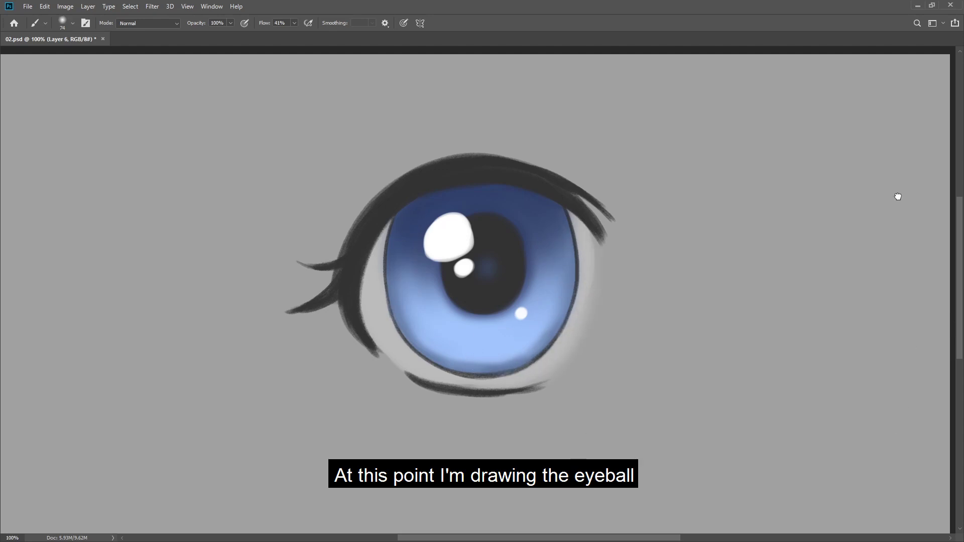
- Make the background white and repaint the eye white lighter on both sides
key(ctrl+z)
mouse_move(441, 252)
mouse_down()
mouse_move(409, 338)
mouse_move(416, 315)
mouse_move(381, 352)
mouse_up()
mouse_move(581, 236)
mouse_down()
mouse_move(581, 291)
mouse_move(562, 361)
mouse_up()
drag(372, 311, 388, 226)
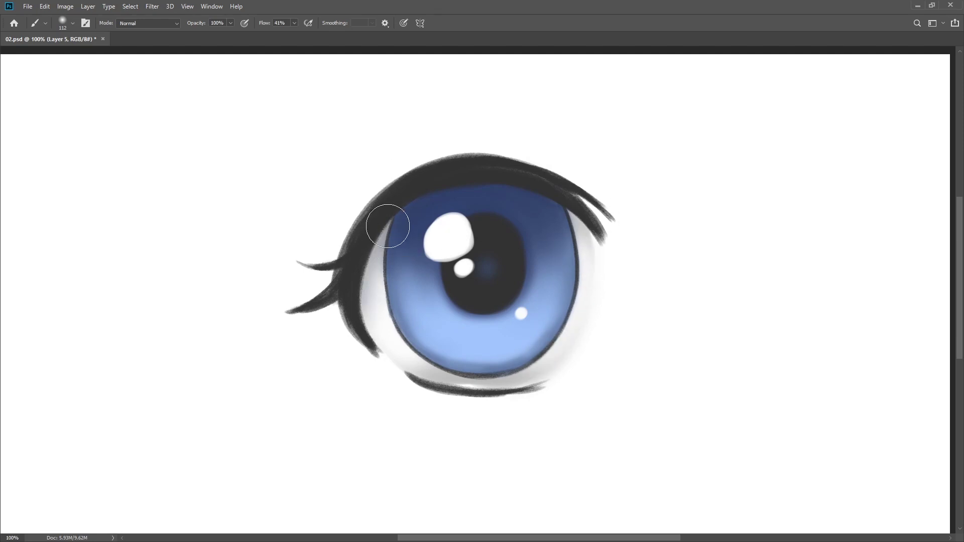
key(bracketleft)
key(bracketleft)
key(bracketleft)
- Add faint grey shadows on the left and right eye white and beside the iris
drag(377, 282, 393, 243)
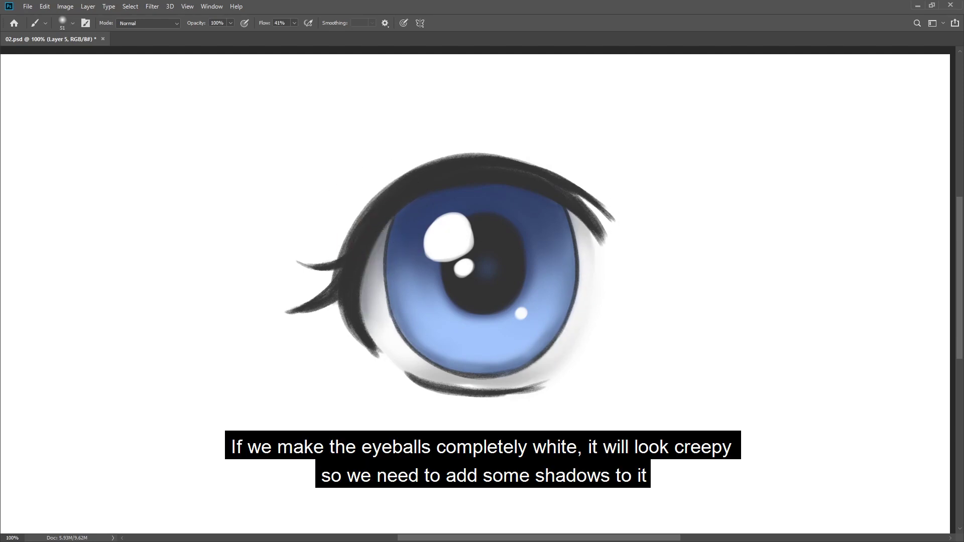
drag(567, 204, 584, 297)
mouse_move(558, 199)
mouse_down()
mouse_move(594, 244)
mouse_move(594, 271)
mouse_up()
drag(416, 357, 466, 386)
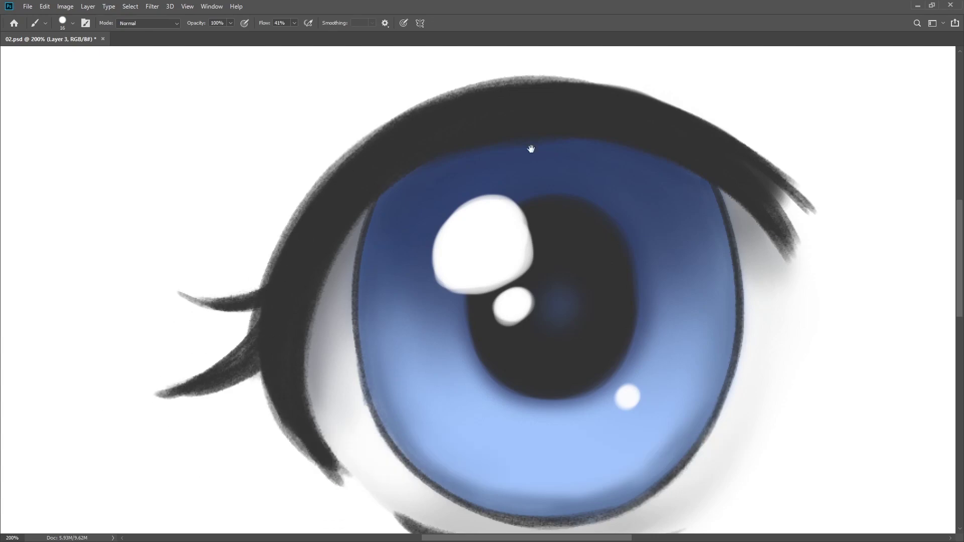
- Draw a curved crease line above the upper lashes
drag(626, 366, 566, 406)
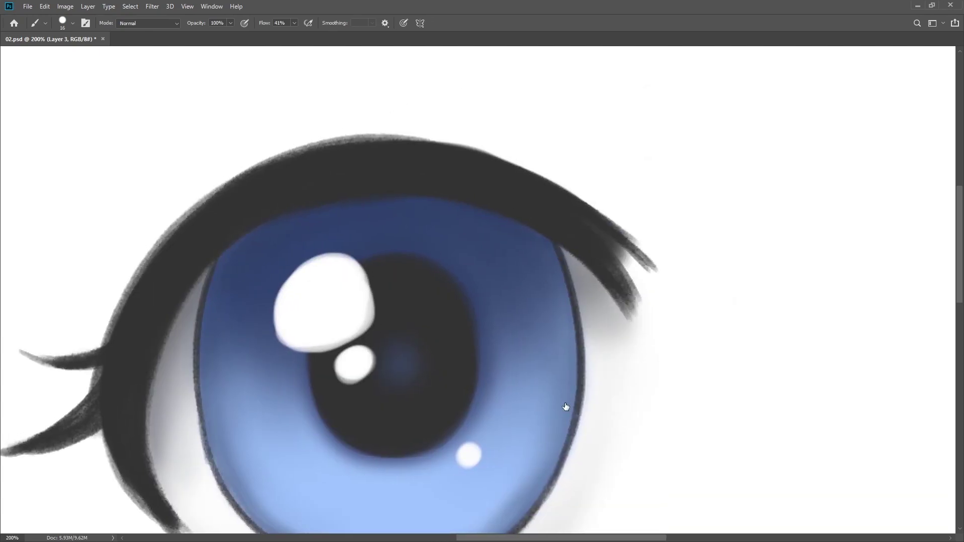
drag(406, 111, 589, 184)
scroll(210, 174, down, 3)
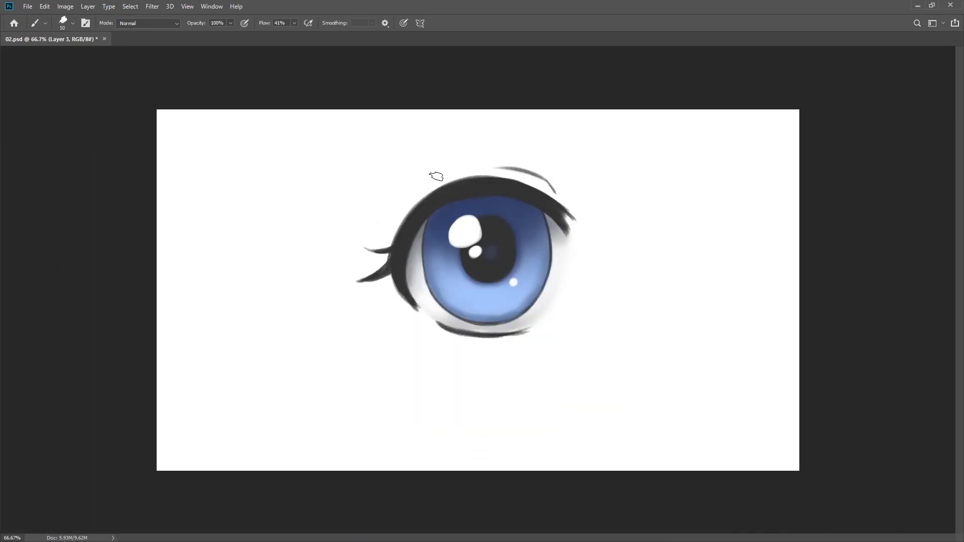
- Paint thin dark texture streaks around the lower iris edge
click(572, 180)
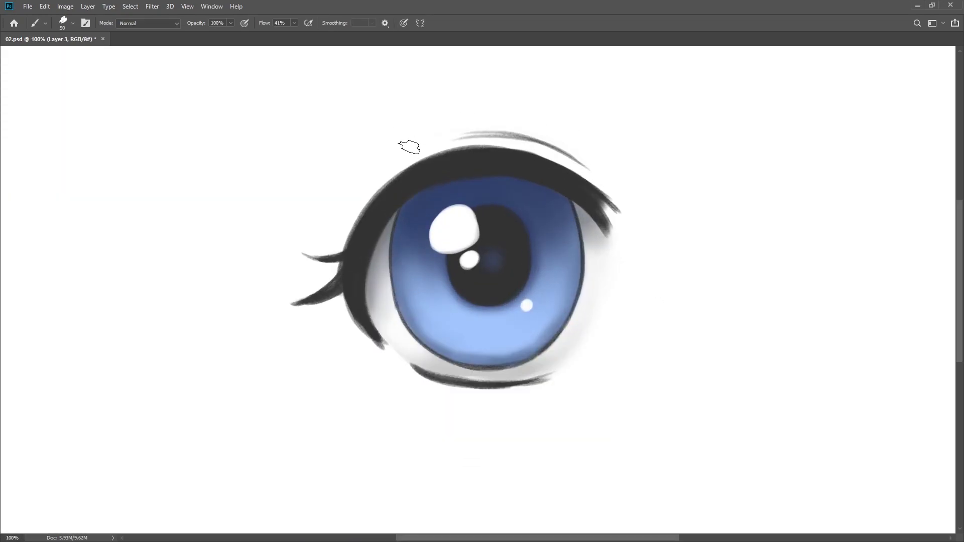
drag(459, 225, 424, 196)
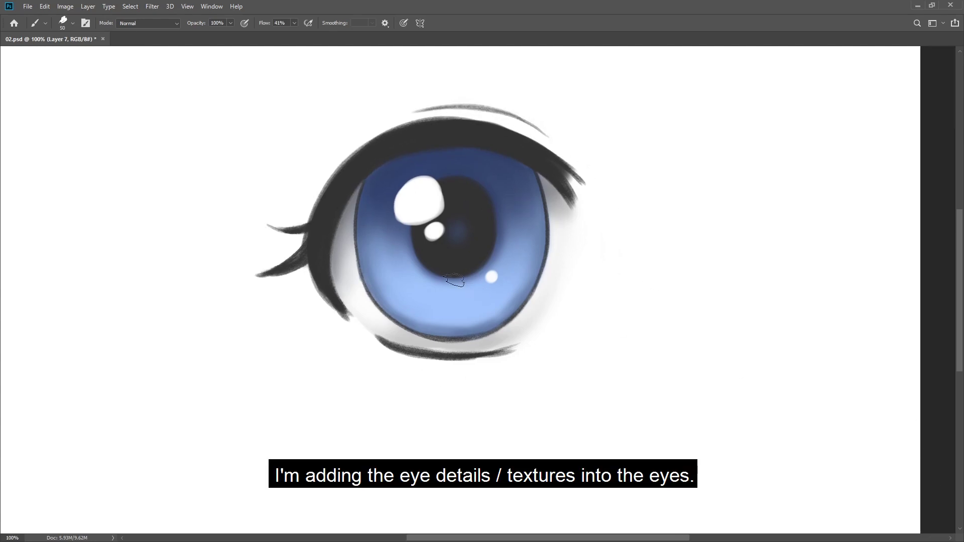
key(ctrl+plus)
drag(387, 285, 346, 320)
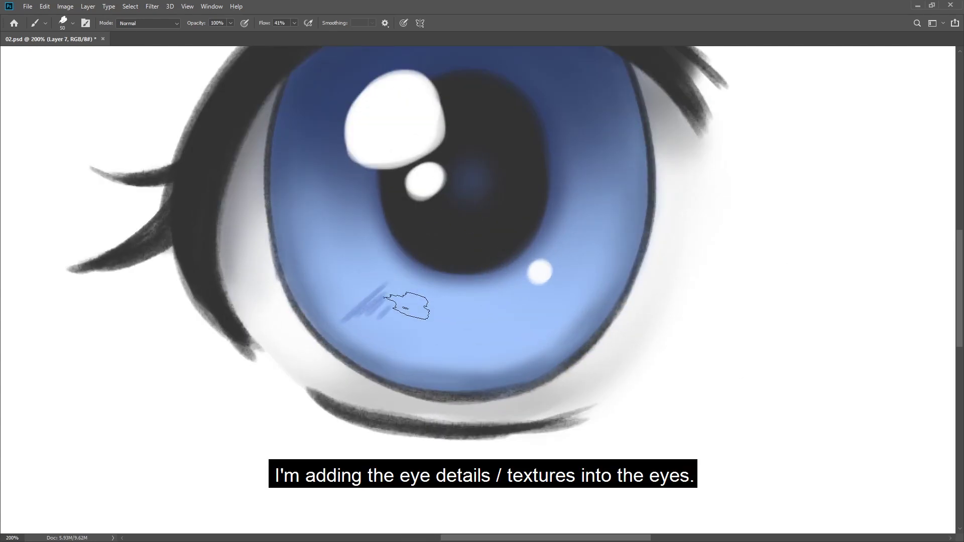
mouse_move(407, 305)
mouse_down()
mouse_move(458, 334)
mouse_move(537, 318)
mouse_up()
drag(331, 271, 538, 312)
drag(575, 246, 547, 257)
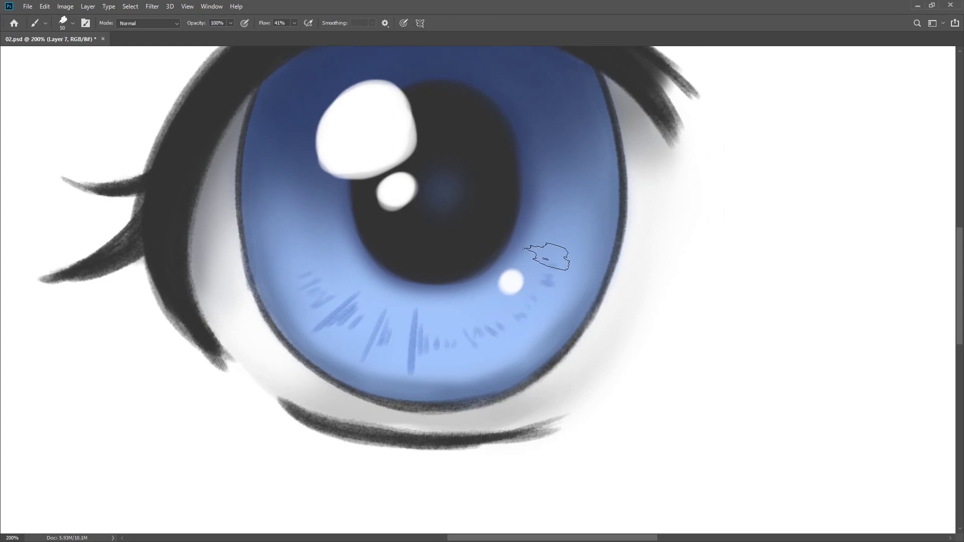
key(ctrl+minus)
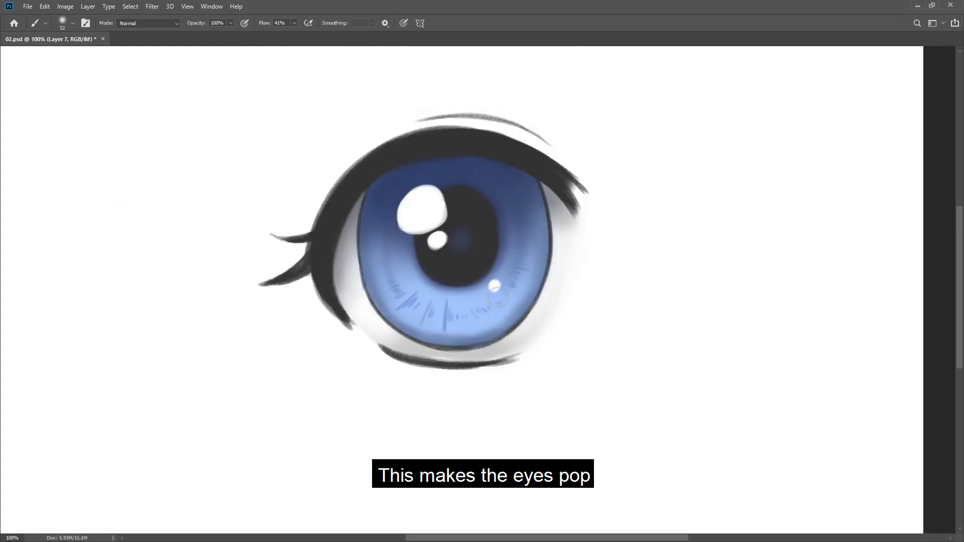
key(bracketleft)
- Brush soft lighter blue along the lower iris, then switch to a finer textured tip
mouse_move(386, 270)
mouse_down()
mouse_move(470, 317)
mouse_move(515, 208)
mouse_up()
scroll(453, 310, up, 1)
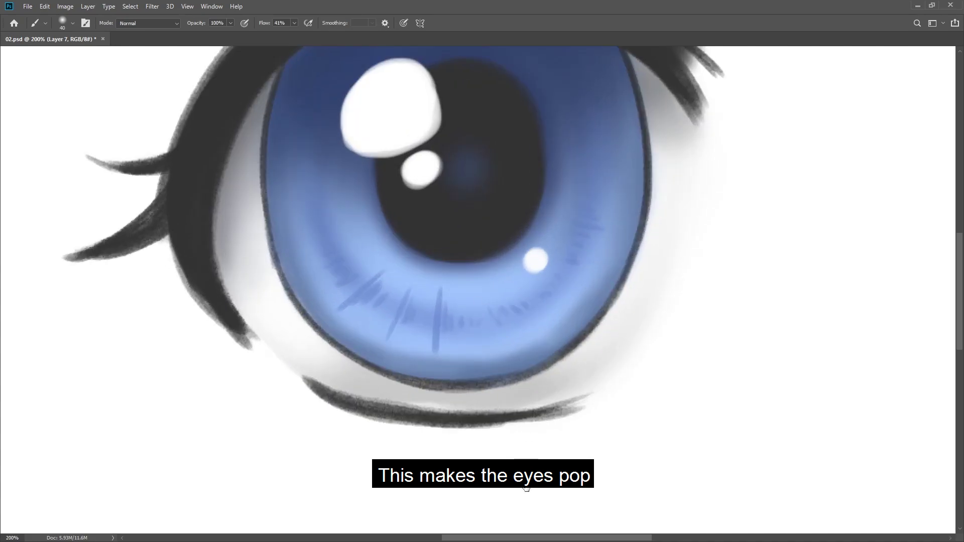
key(period)
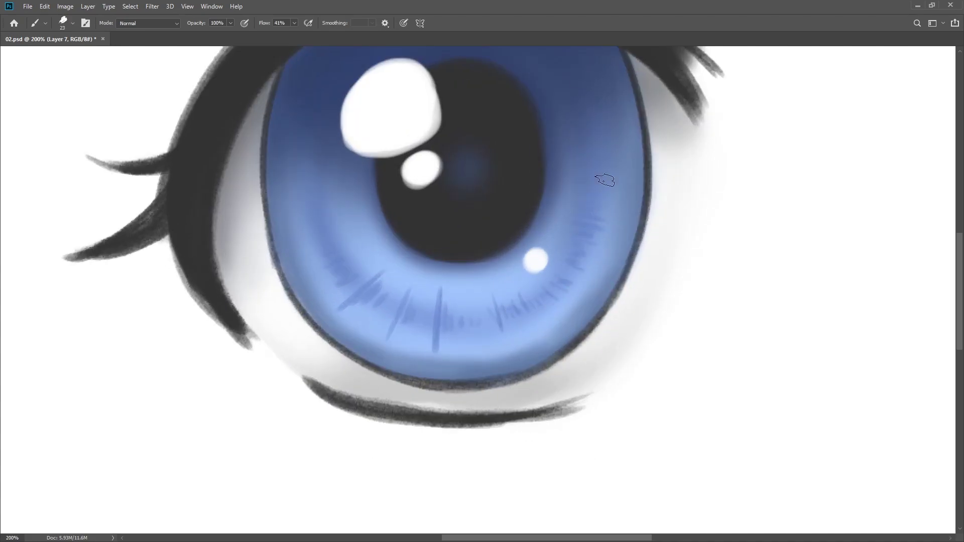
drag(580, 182, 619, 232)
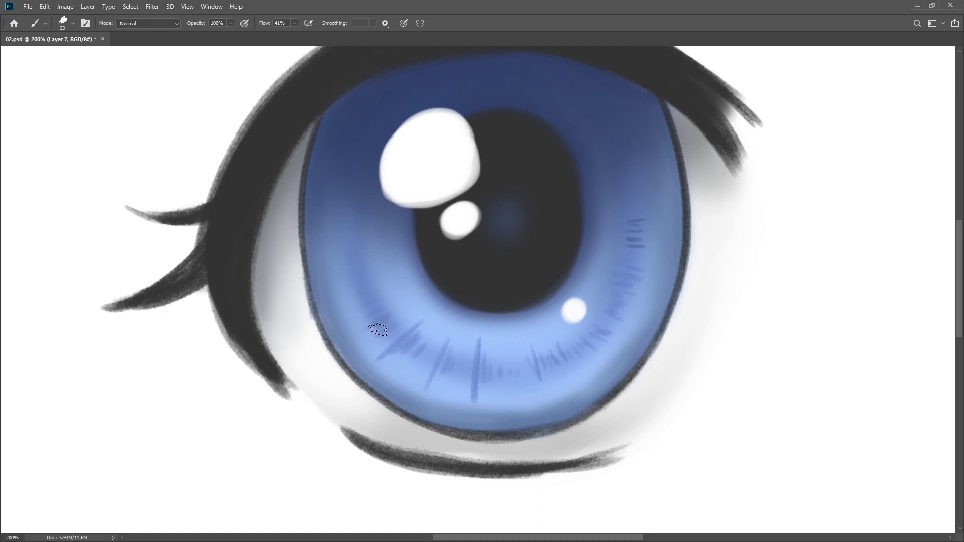
drag(397, 353, 354, 408)
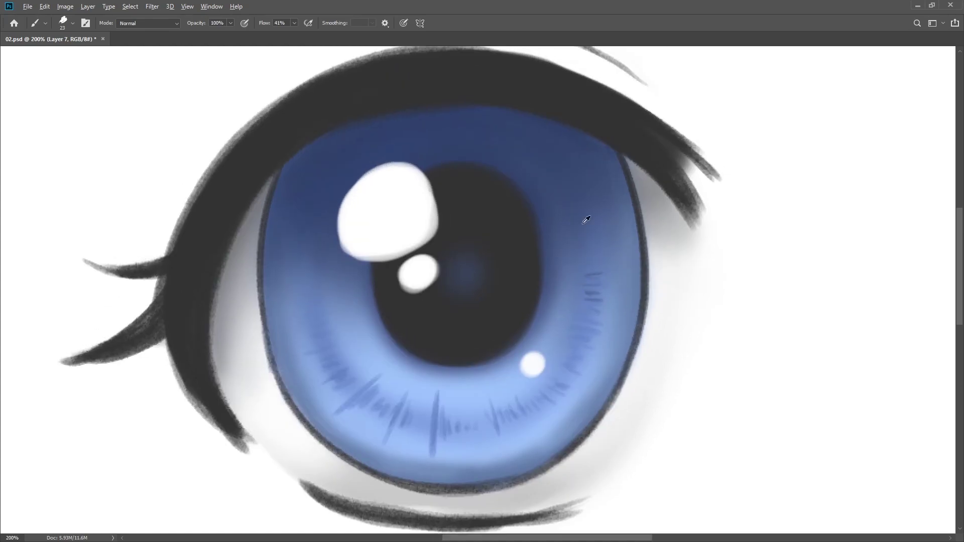
- Check the whole eye, then zoom and pan over the lower-left iris with a smaller brush
key(ctrl+0)
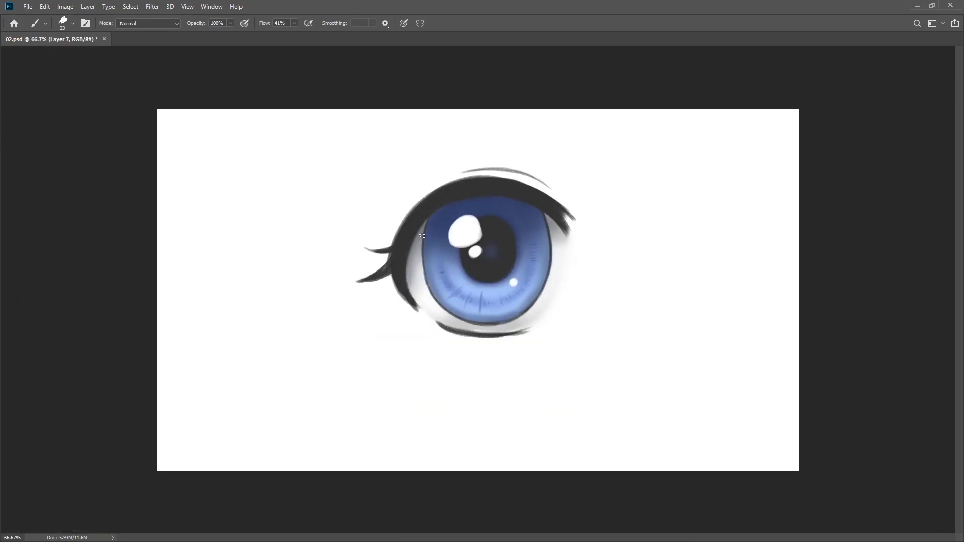
click(548, 242)
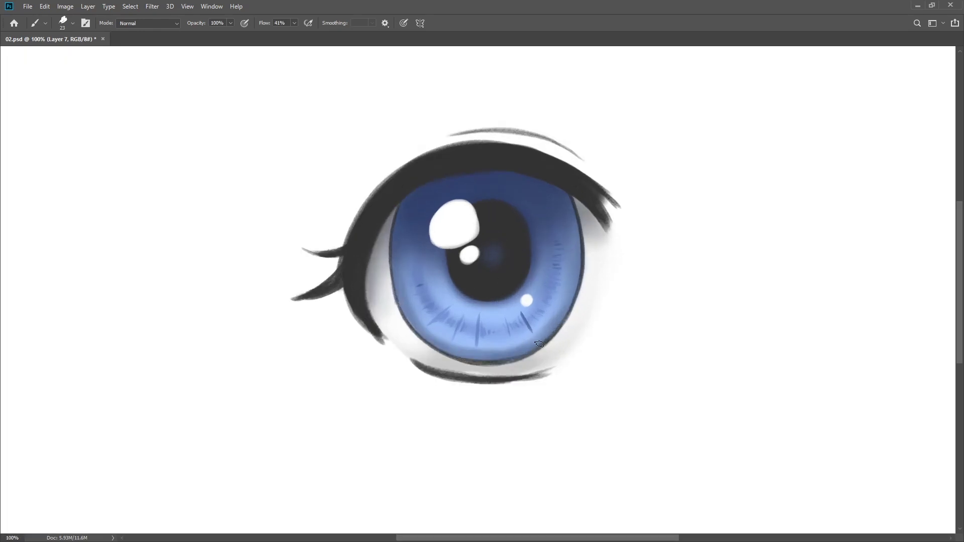
click(527, 307)
click(500, 331)
drag(549, 301, 598, 329)
key(ctrl+0)
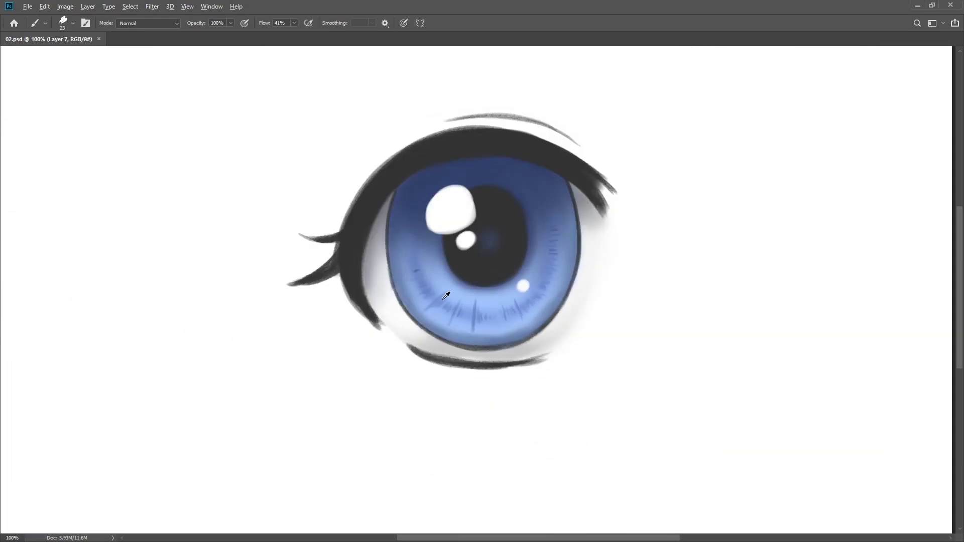
key(9)
key(9)
alt+scroll(419, 257, up, 2)
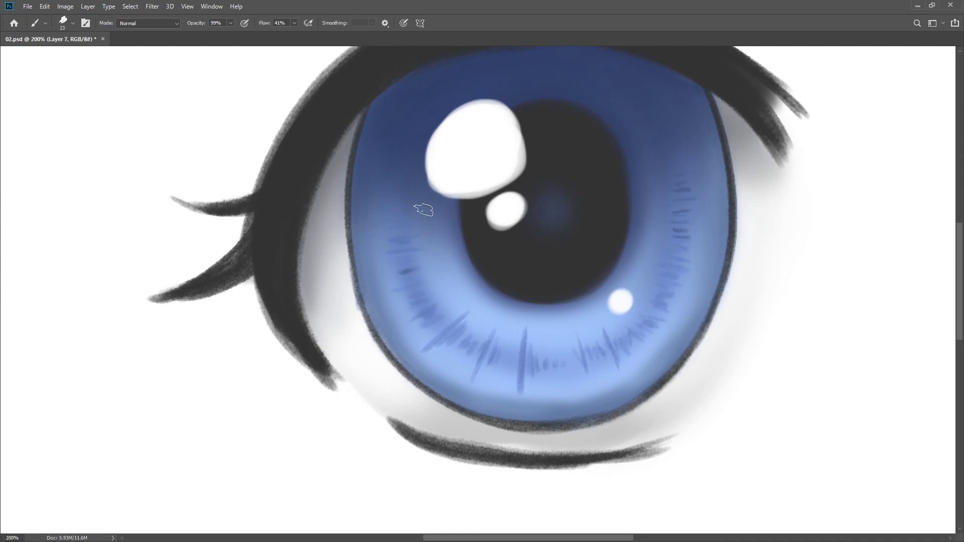
drag(670, 186, 536, 279)
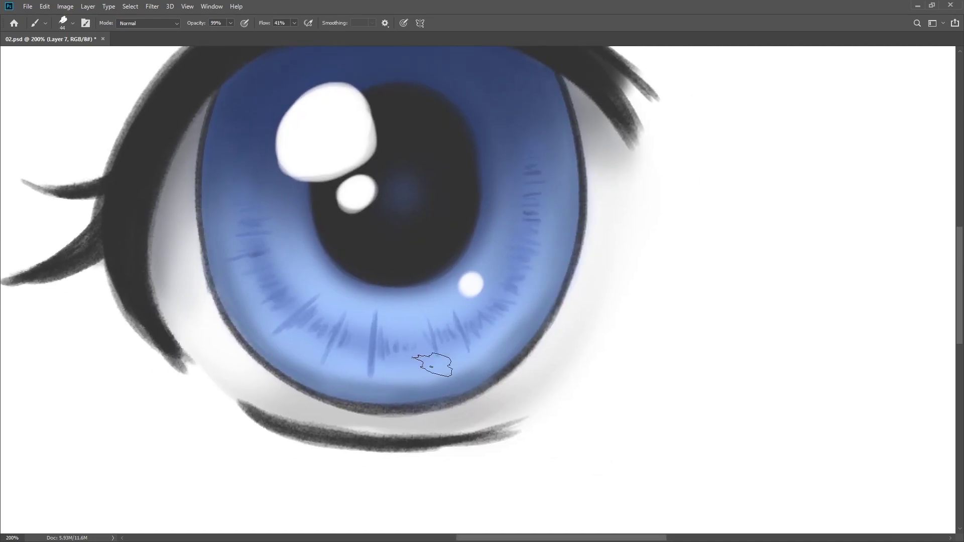
key(bracketleft)
key(bracketleft)
key(bracketleft)
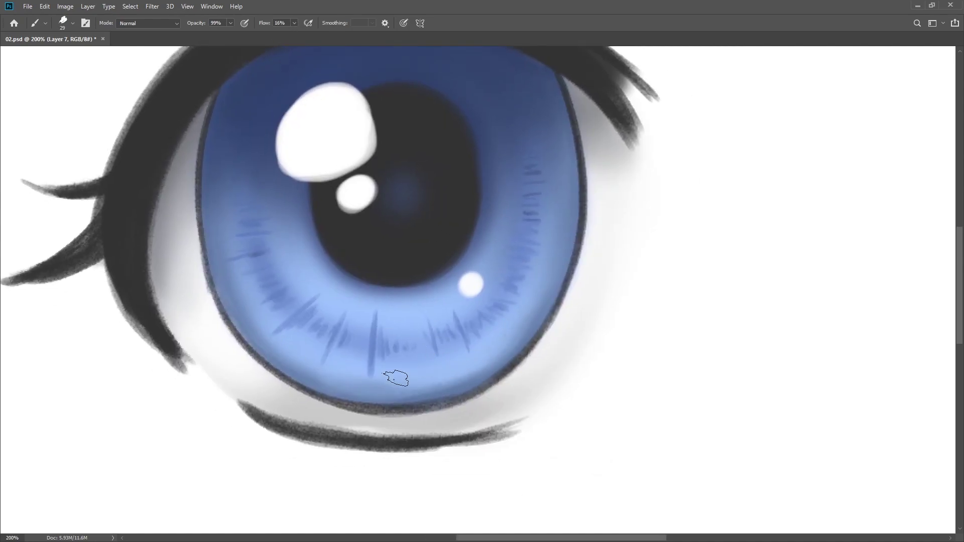
key(ctrl+minus)
drag(519, 323, 504, 376)
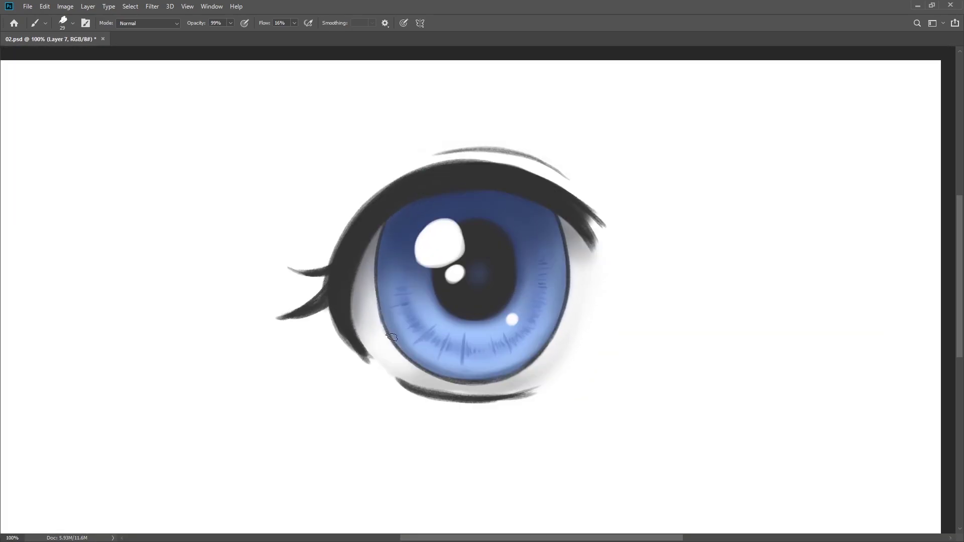
- On a new layer, paint light blue-white streaks across the lower iris at 54% flow
key(ctrl+shift+alt+n)
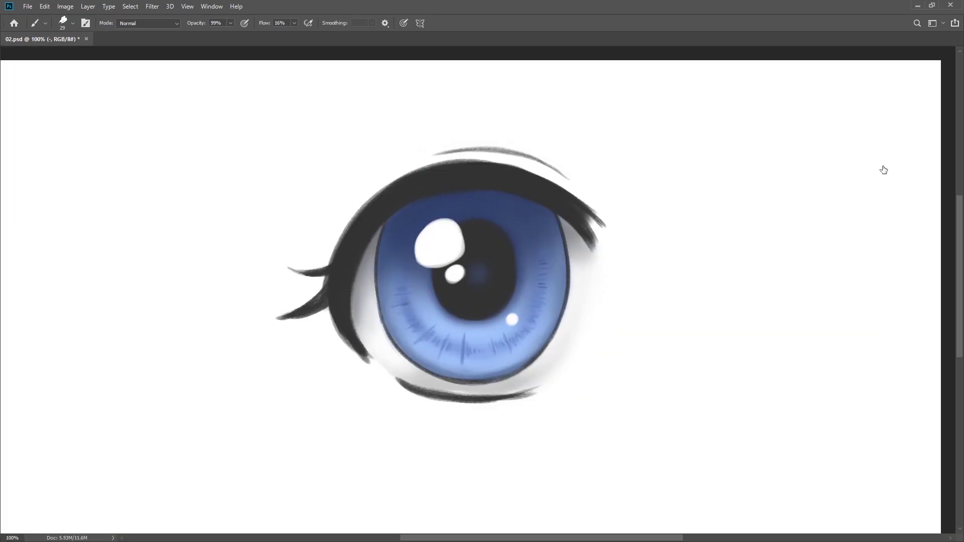
key(bracketright)
scroll(512, 342, up, 1)
key(shift+5)
key(shift+4)
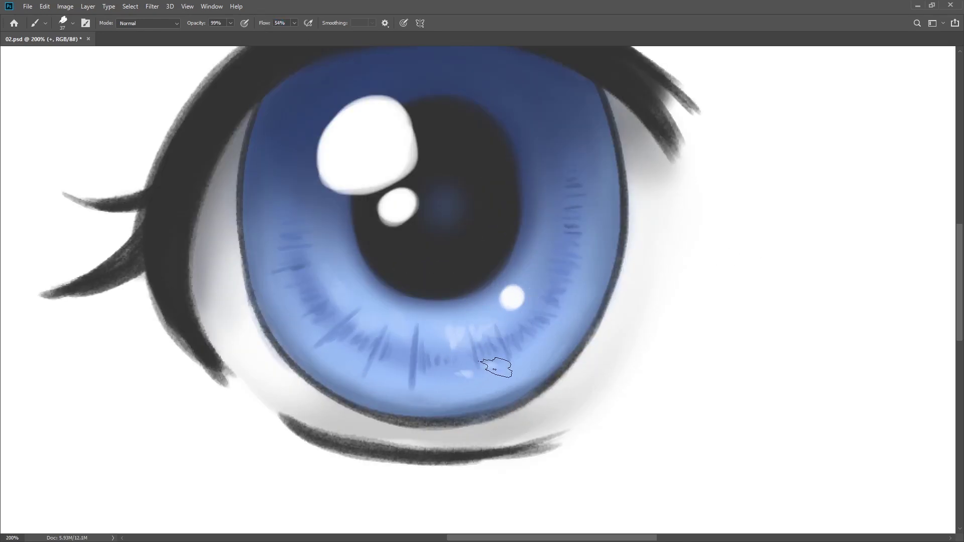
drag(495, 366, 383, 318)
- Tidy the highlight streaks with the Eraser, then return to the Brush
scroll(551, 252, down, 3)
scroll(502, 256, up, 3)
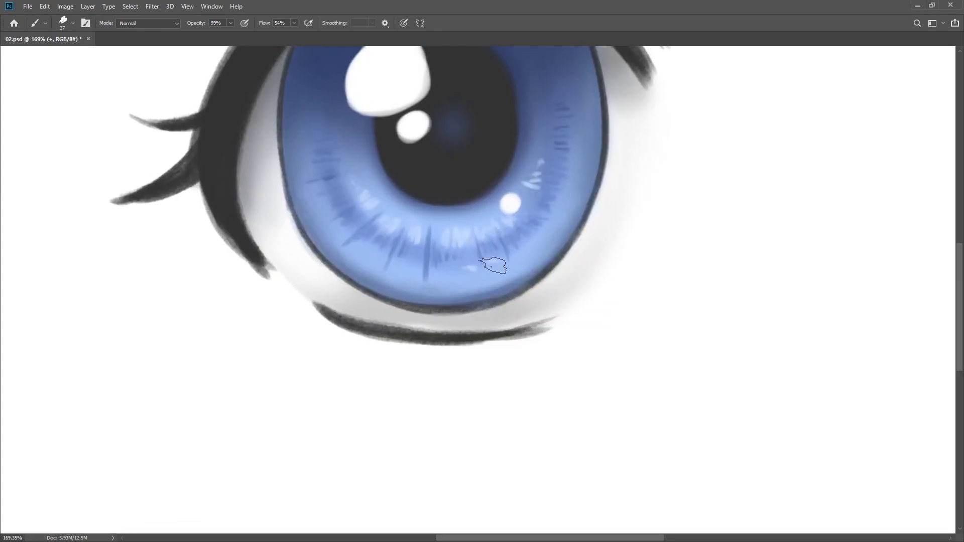
key(e)
scroll(503, 255, up, 2)
key(b)
scroll(428, 369, up, 1)
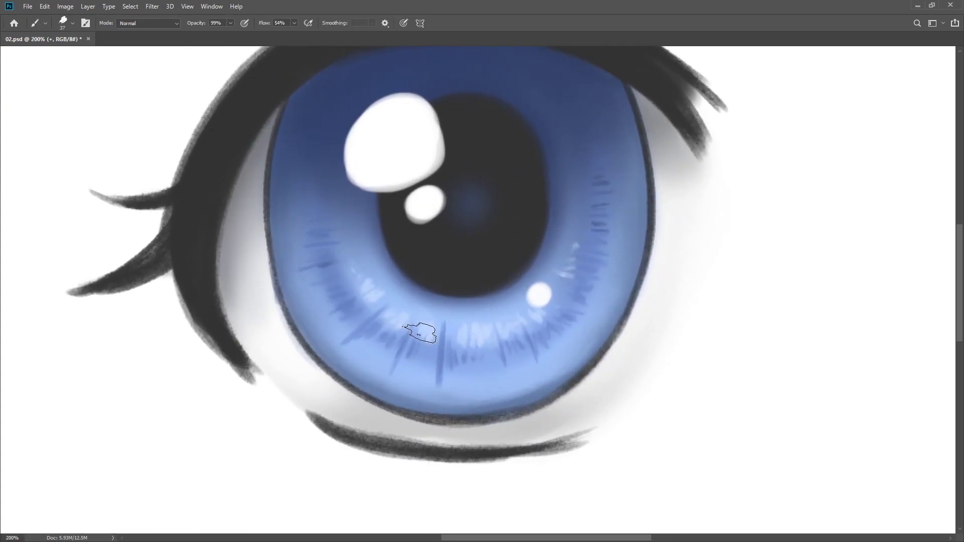
scroll(401, 336, down, 5)
scroll(484, 286, up, 5)
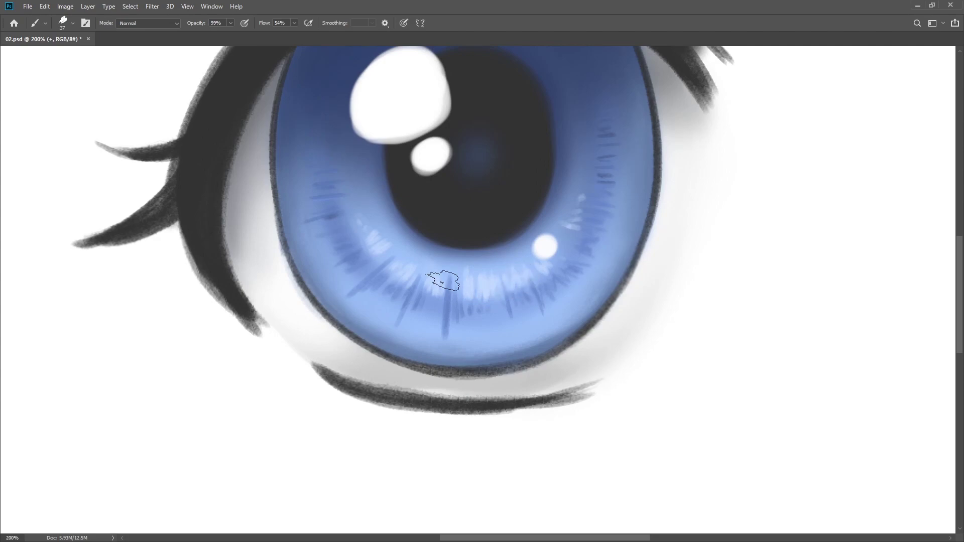
scroll(439, 271, up, 1)
scroll(422, 313, up, 1)
- Dab a light mark and two small blue reflection dots into the pupil
drag(458, 231, 473, 216)
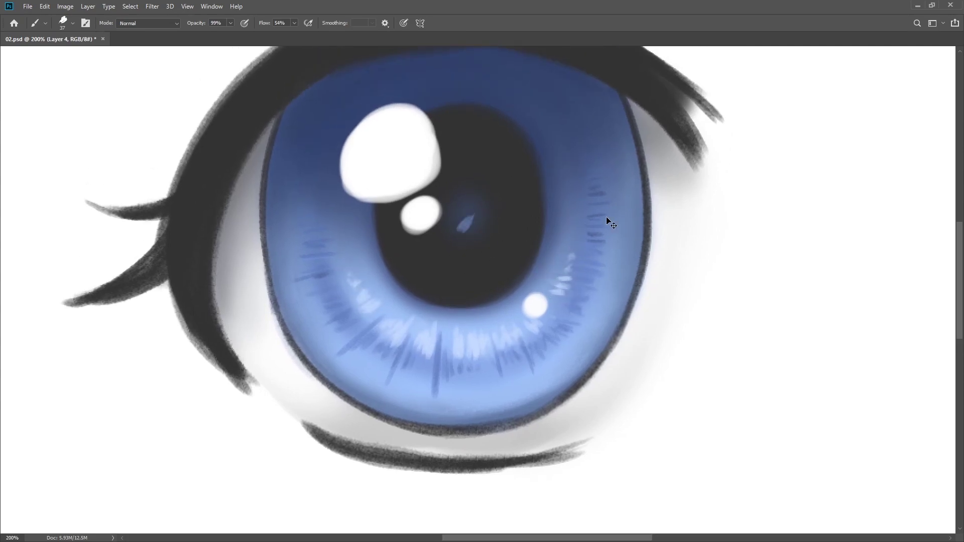
scroll(609, 222, down, 3)
scroll(499, 253, up, 1)
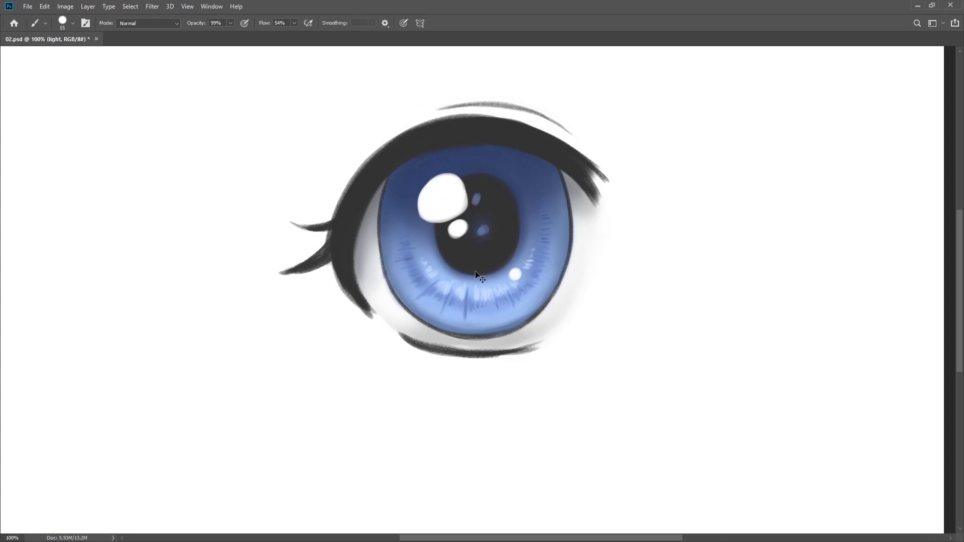
scroll(473, 273, up, 1)
click(482, 176)
drag(516, 215, 504, 295)
key(ctrl+shift+alt+n)
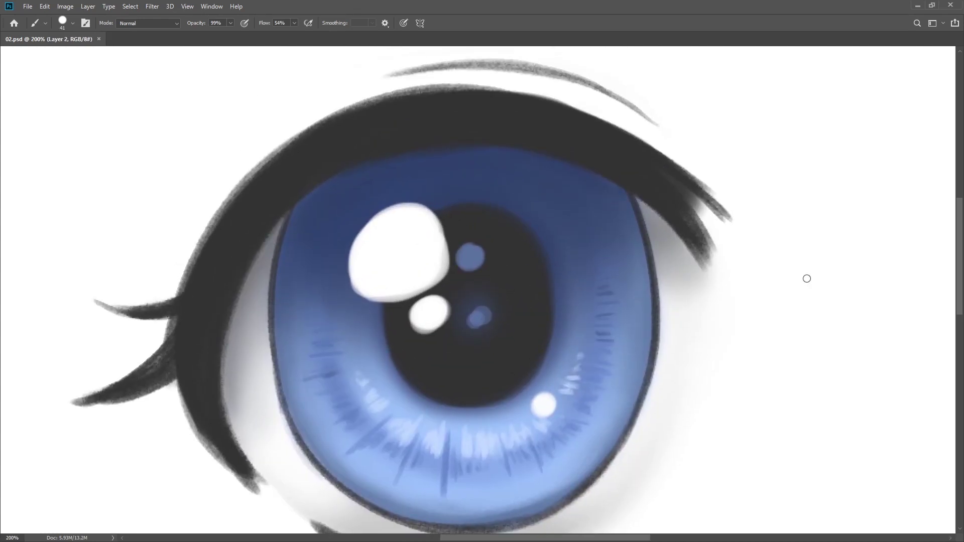
key(period)
- Paint dark radial streaks across the upper iris at 17% brush flow
key(shift+1)
key(shift+7)
drag(562, 166, 582, 216)
drag(431, 166, 427, 200)
drag(351, 201, 331, 225)
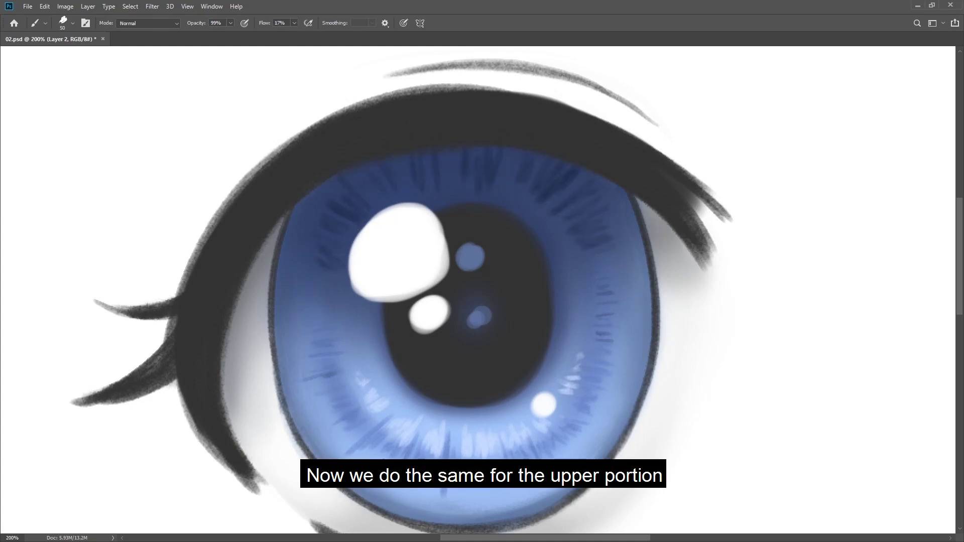
scroll(588, 196, down, 3)
scroll(533, 218, up, 3)
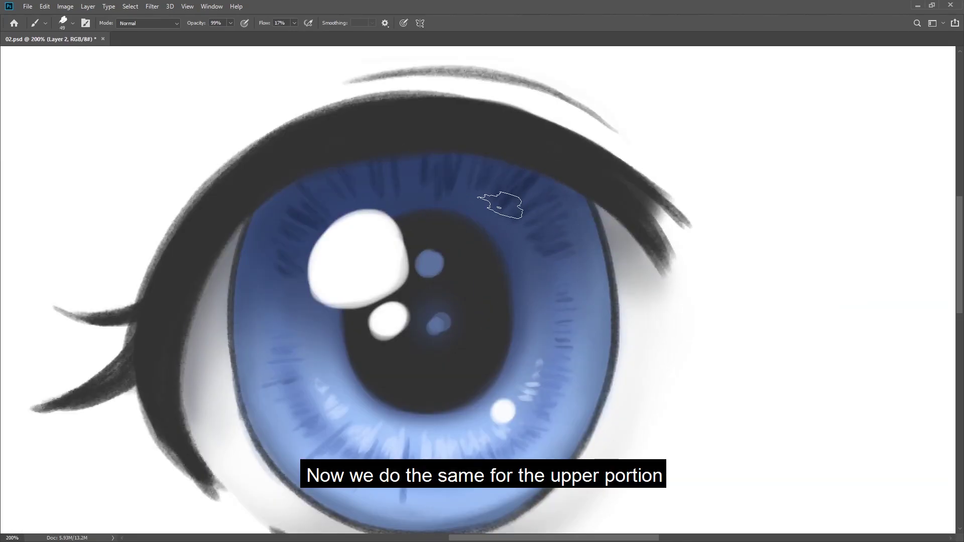
scroll(286, 262, down, 1)
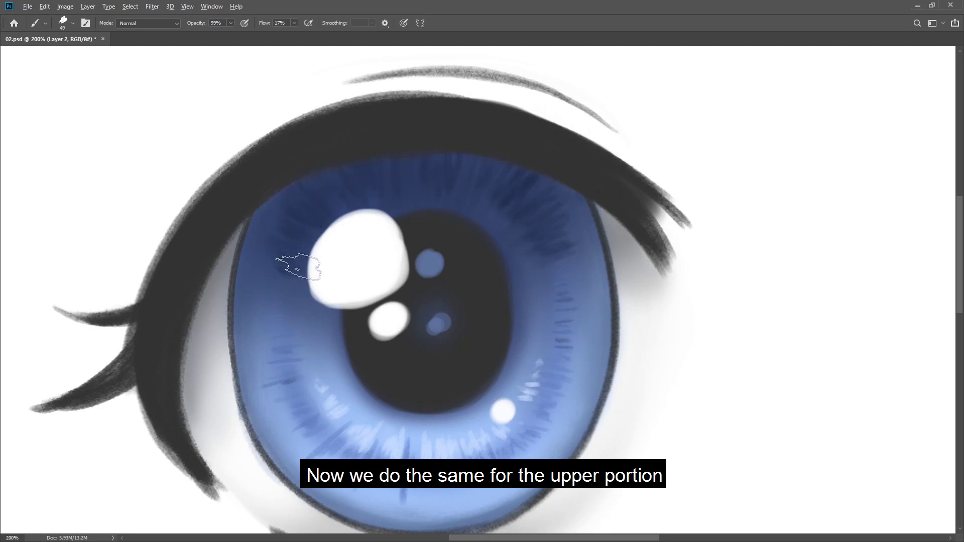
scroll(326, 281, down, 1)
scroll(349, 291, down, 1)
scroll(349, 291, down, 1)
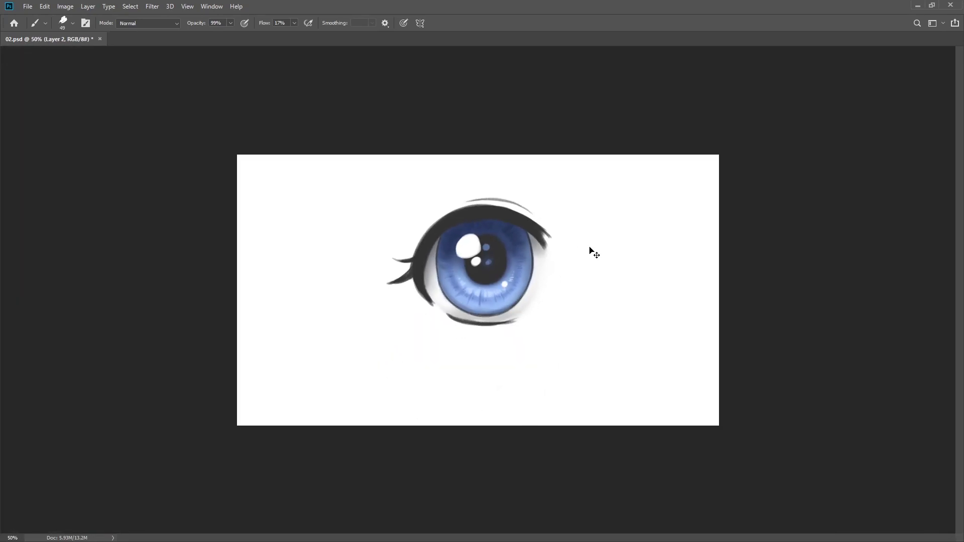
- Lighten the lower iris rim and add fine strokes near the lower lid at 50% flow
drag(444, 275, 526, 291)
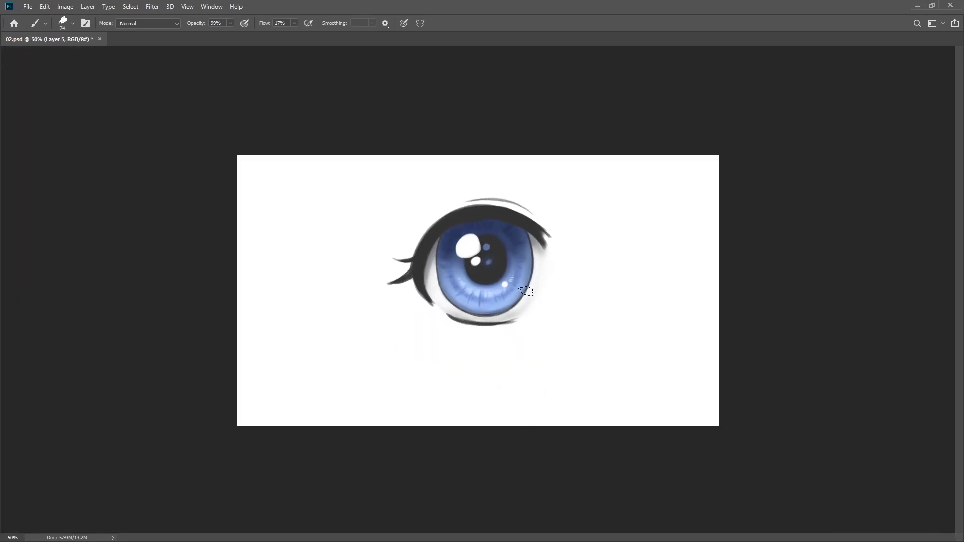
scroll(460, 319, up, 2)
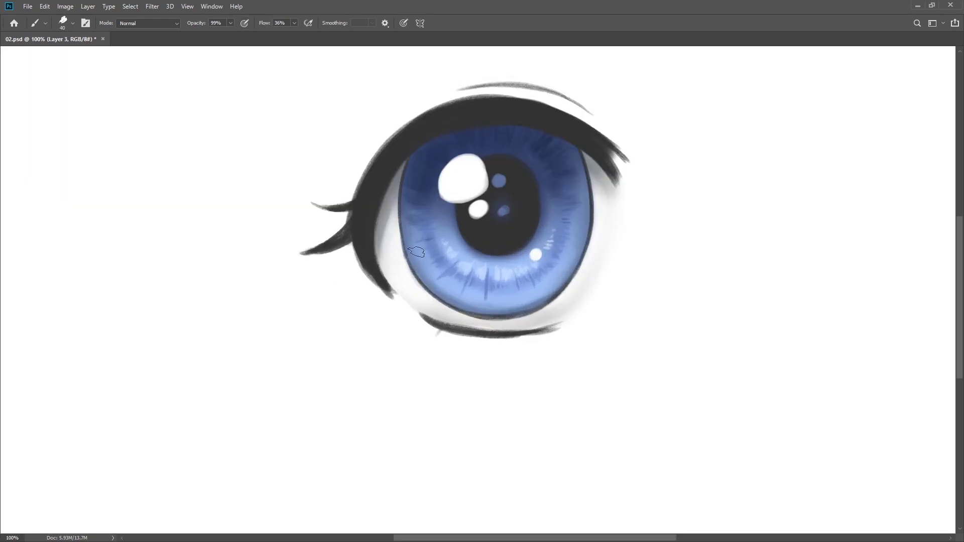
scroll(424, 317, up, 1)
key(shift+5)
key(shift+5)
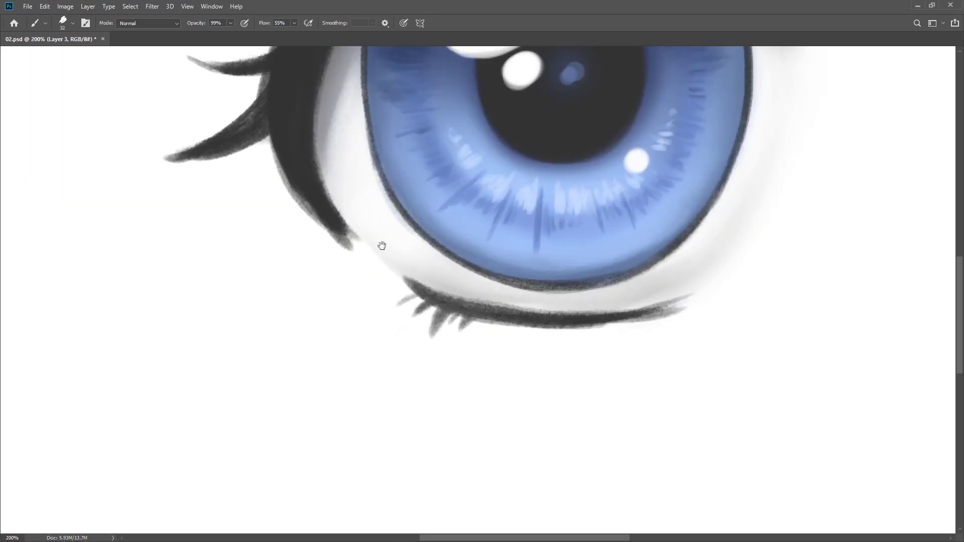
drag(382, 243, 479, 359)
scroll(426, 124, down, 1)
scroll(420, 238, down, 1)
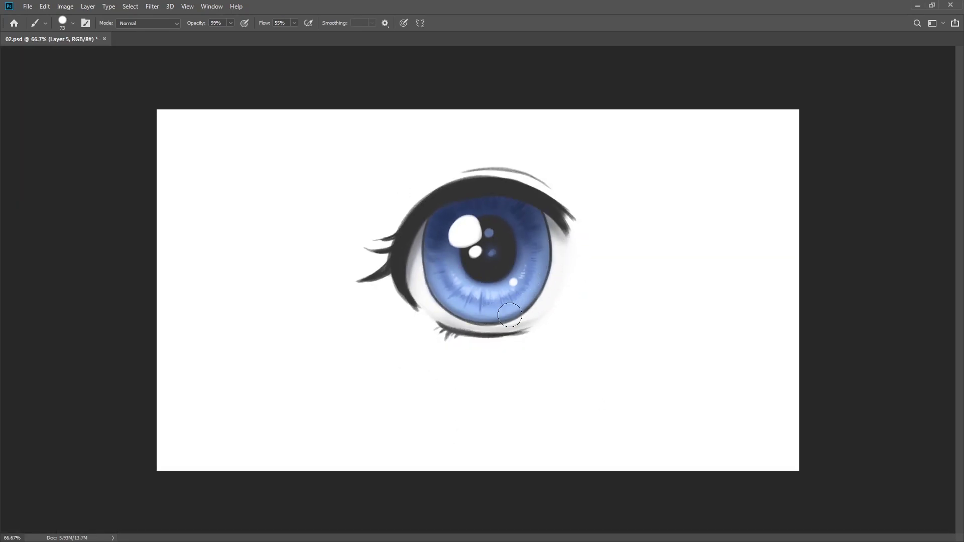
key(alt+bracketright)
scroll(557, 286, up, 1)
scroll(547, 241, up, 1)
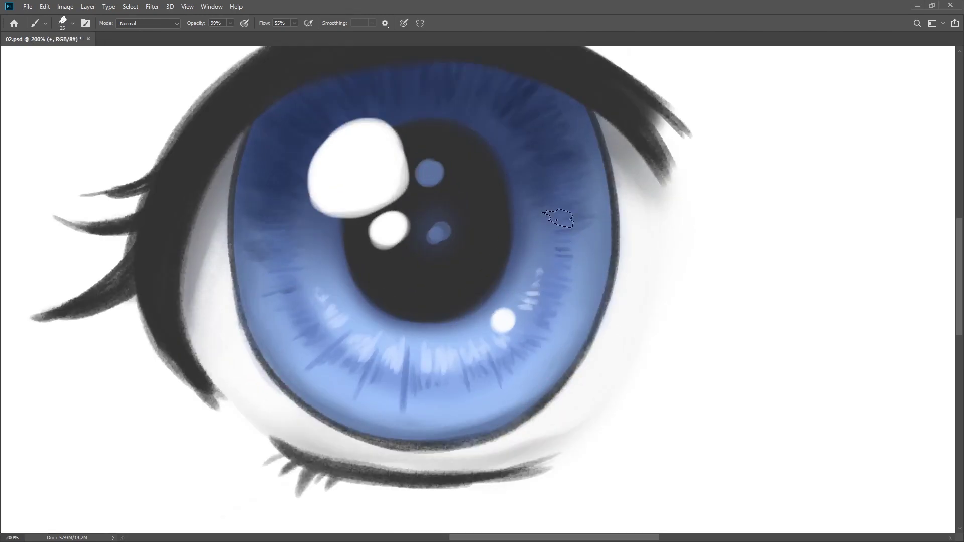
- Paint a thin light streak across the pupil on the 'light' layer
drag(513, 197, 547, 211)
key(alt+bracketright)
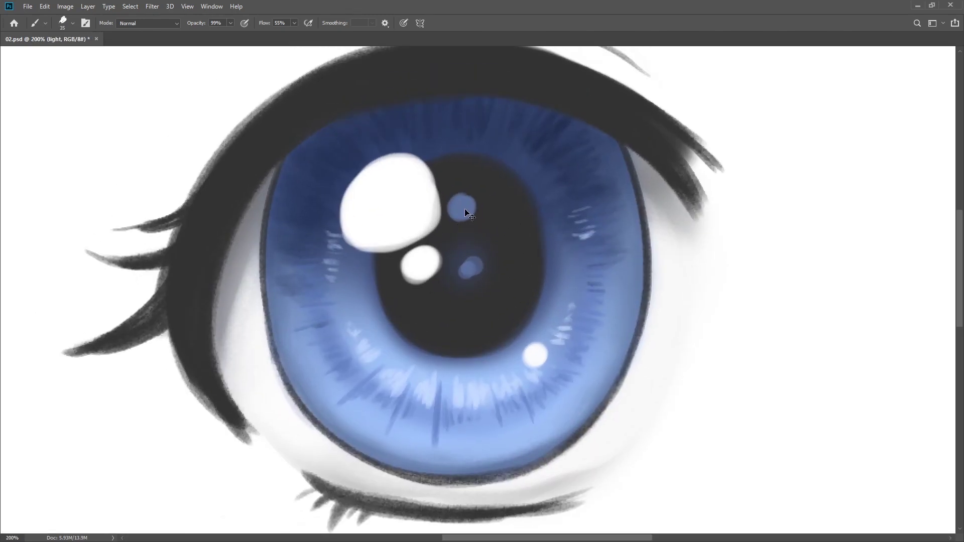
scroll(508, 241, down, 2)
scroll(507, 241, up, 2)
drag(495, 233, 527, 280)
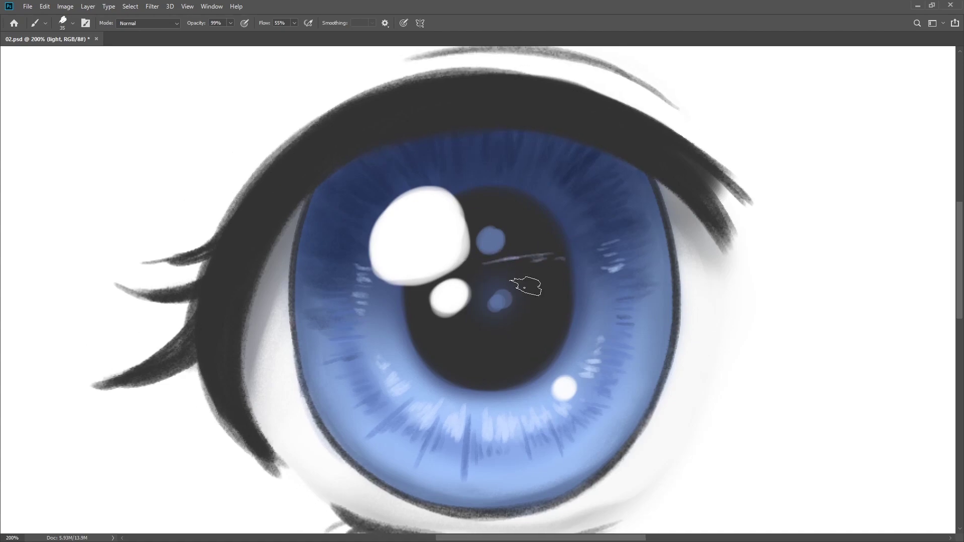
scroll(538, 207, down, 1)
- On Layer 3, erase stray marks near the lower lashes
key(alt+bracketright)
scroll(521, 232, down, 1)
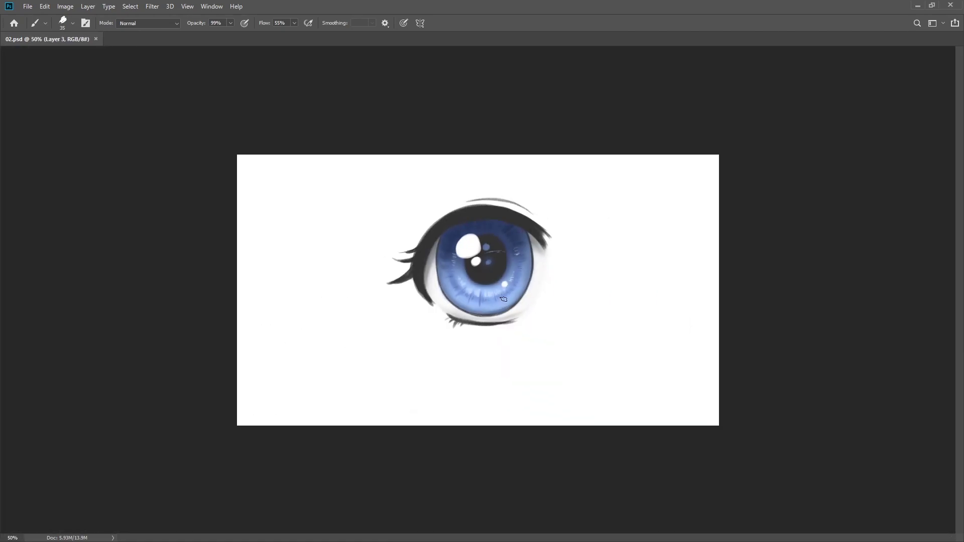
scroll(512, 321, up, 1)
key(e)
drag(522, 336, 484, 342)
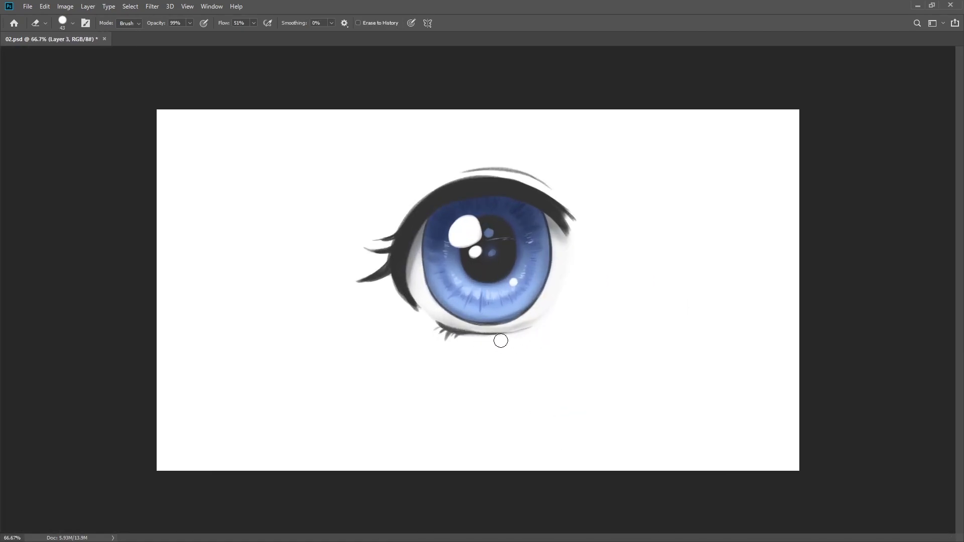
scroll(501, 340, up, 1)
key(b)
scroll(398, 311, up, 1)
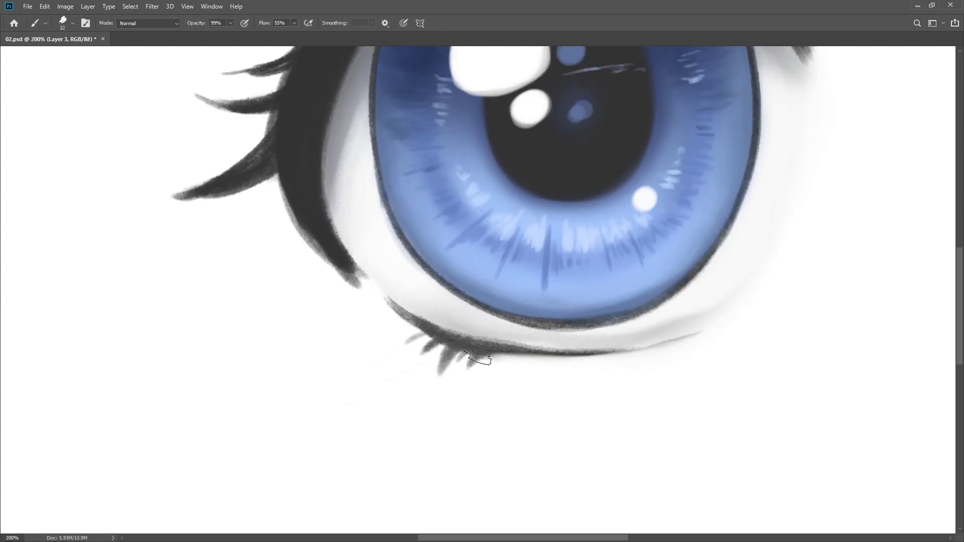
- Darken the upper-right lashes with two more strokes
scroll(477, 357, right, 3)
drag(519, 343, 572, 270)
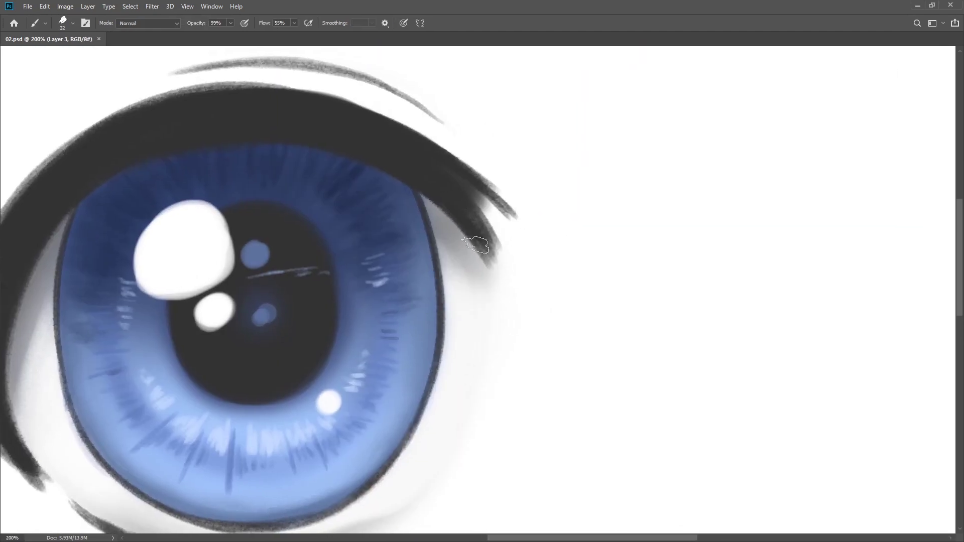
drag(457, 221, 502, 288)
- Save the painting
key(ctrl+s)
scroll(450, 217, down, 2)
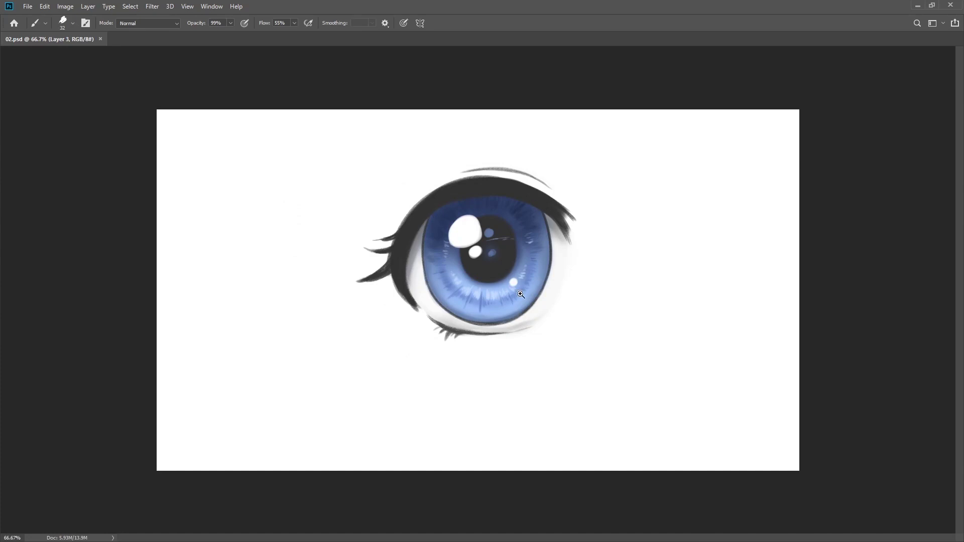
scroll(521, 295, up, 2)
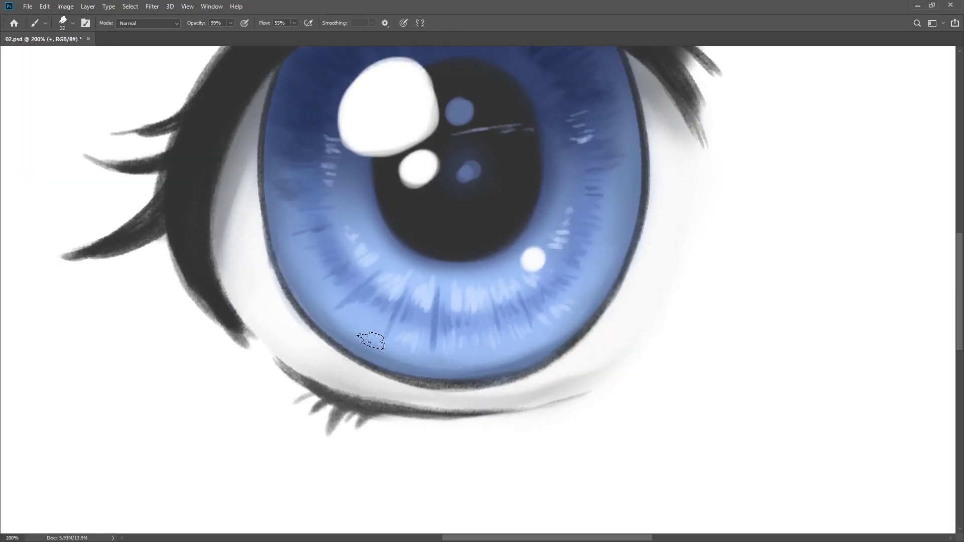
scroll(570, 330, up, 1)
scroll(570, 330, down, 3)
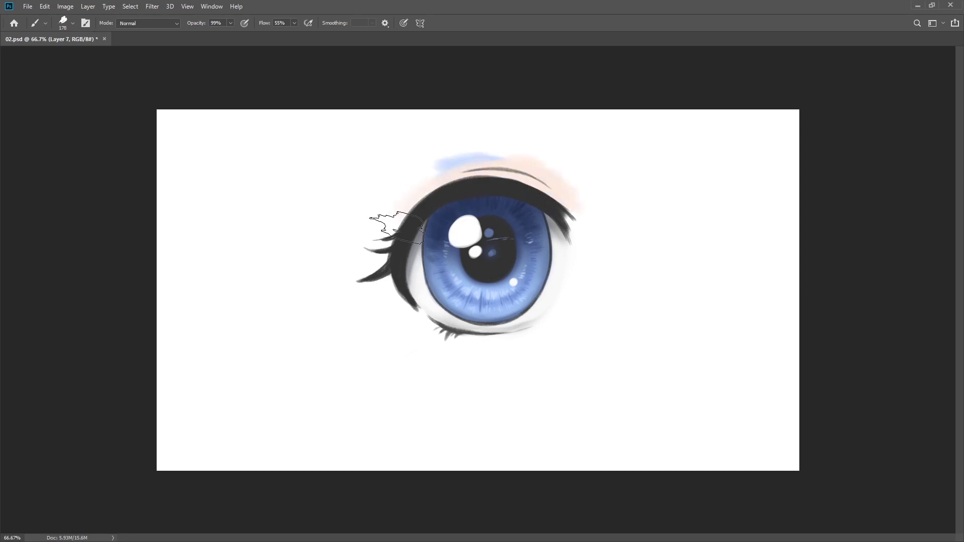
- Wash peach around the eye, then shade inner corner, lower lashes and crease pink
mouse_move(396, 228)
mouse_down()
mouse_move(518, 346)
mouse_move(485, 155)
mouse_move(570, 302)
mouse_move(547, 358)
mouse_up()
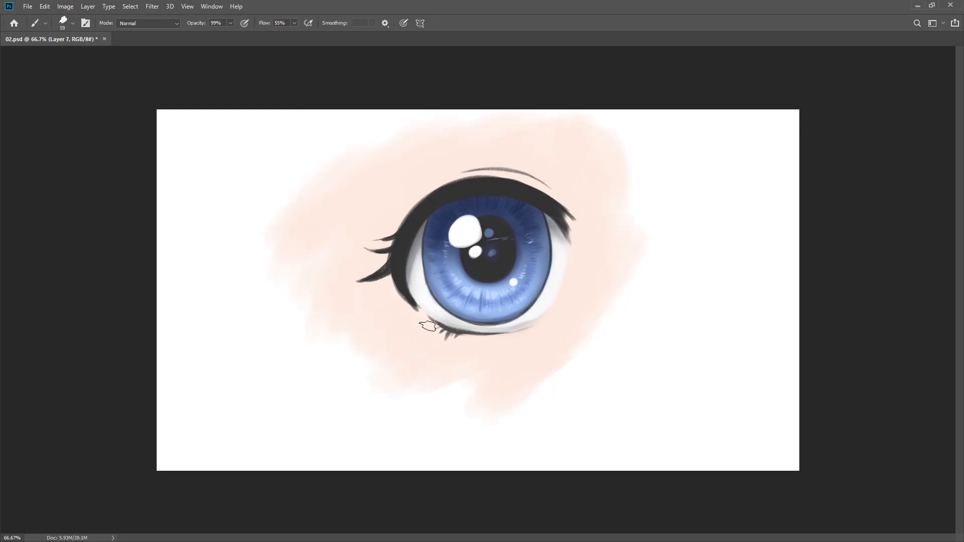
mouse_move(394, 281)
mouse_down()
mouse_move(387, 299)
mouse_move(403, 297)
mouse_up()
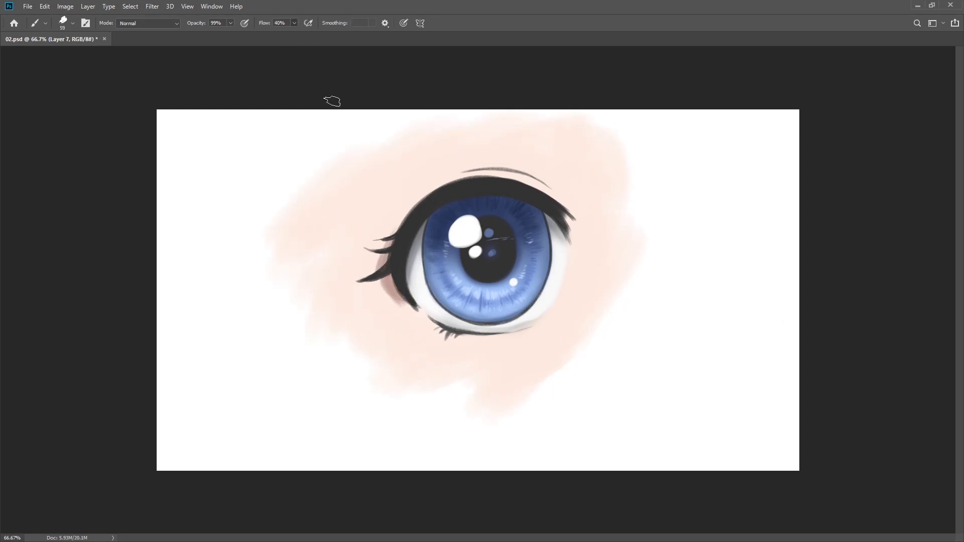
key(ctrl+plus)
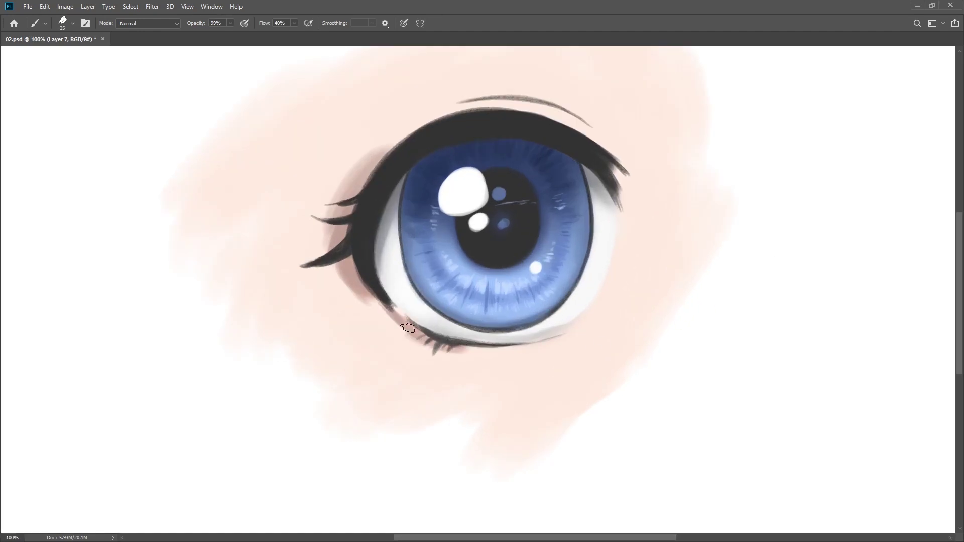
mouse_move(407, 328)
mouse_down()
mouse_move(512, 349)
mouse_move(346, 274)
mouse_up()
drag(372, 281, 418, 329)
drag(646, 179, 581, 147)
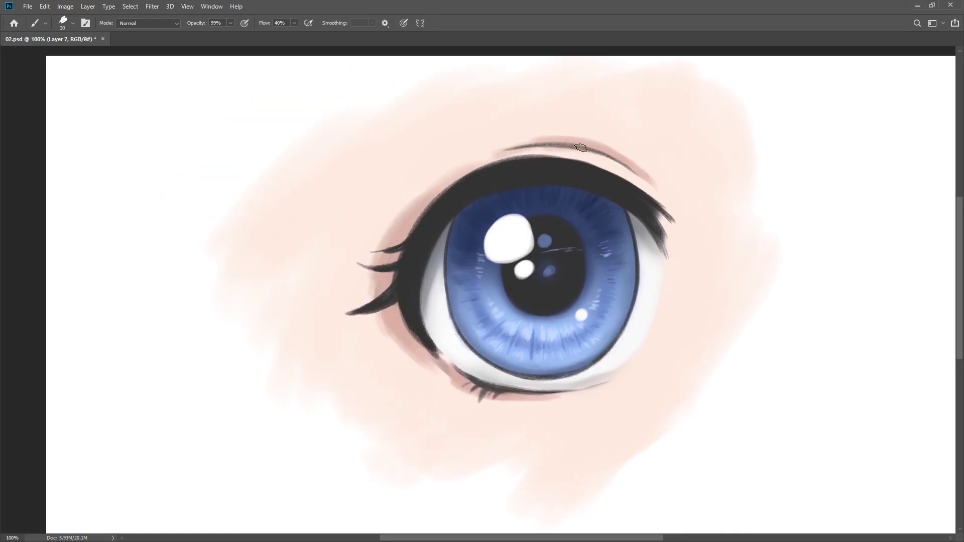
key(ctrl+minus)
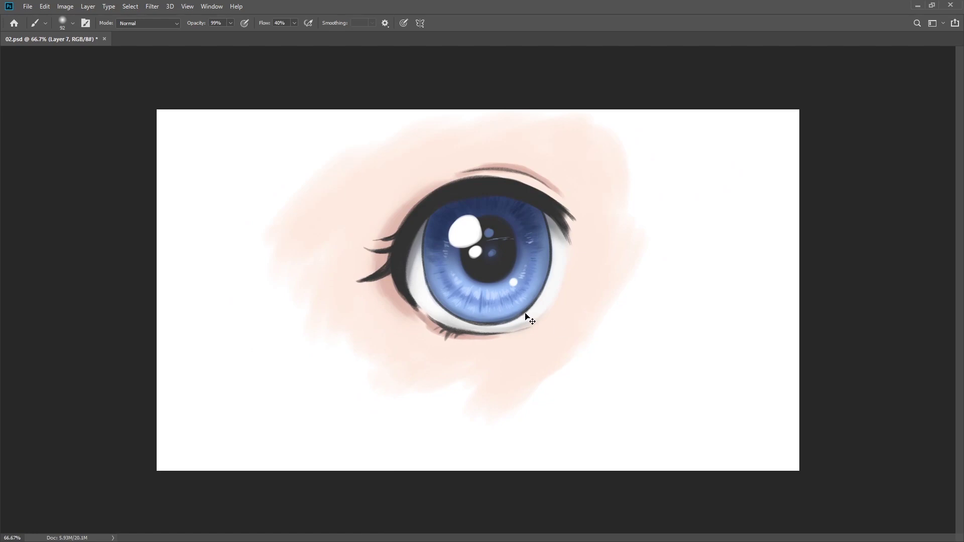
- On Layer 3, erase the tint along the lower edge of the eye white
key(ctrl+plus)
key(ctrl+plus)
key(e)
mouse_move(567, 281)
mouse_down()
mouse_move(505, 311)
mouse_move(567, 291)
mouse_up()
drag(513, 321, 397, 334)
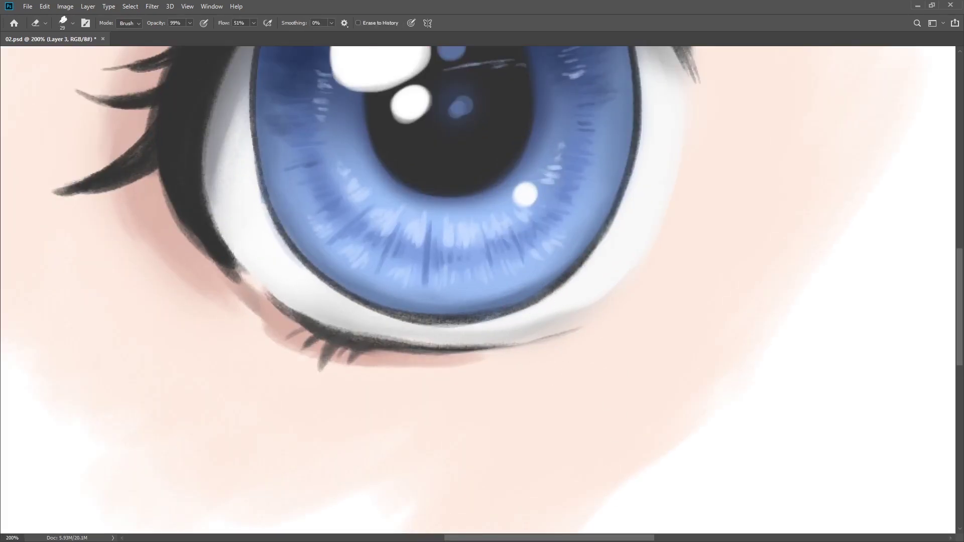
key(ctrl+minus)
key(ctrl+minus)
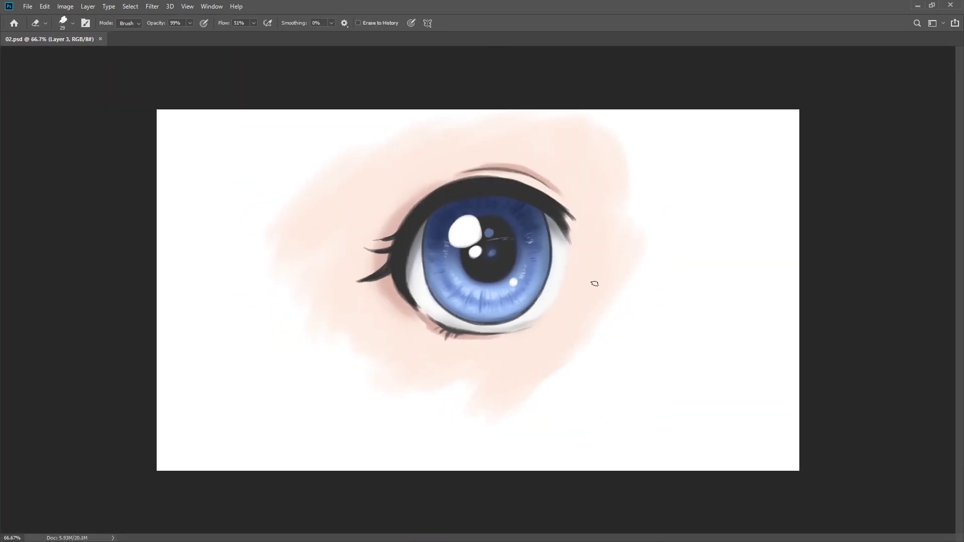
- Touch up the lash flicks with brush and eraser, then save the finished painting
key(b)
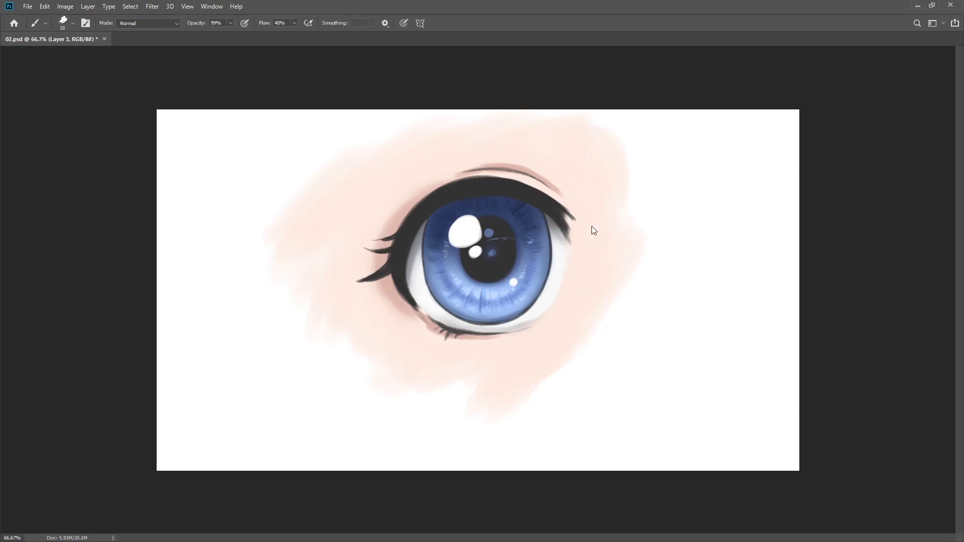
ctrl+click(561, 196)
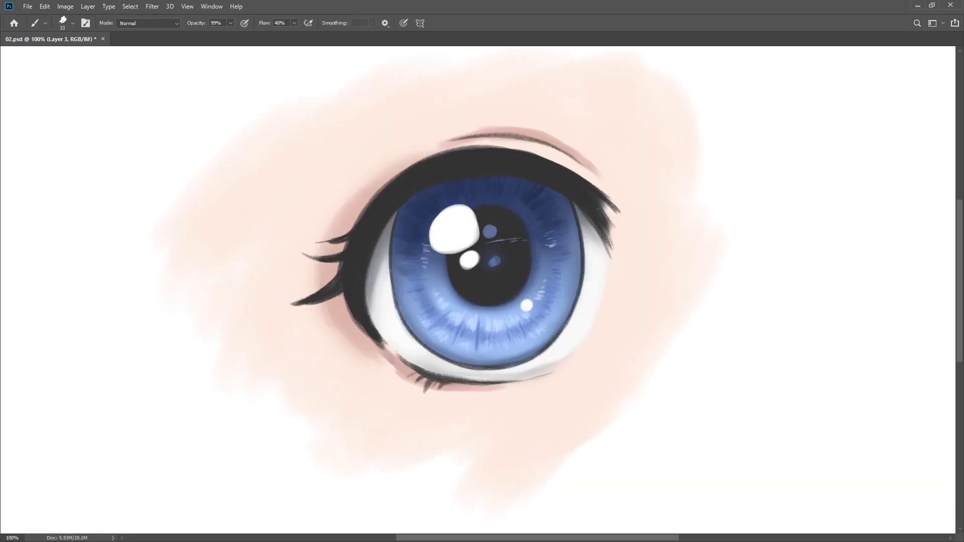
key(e)
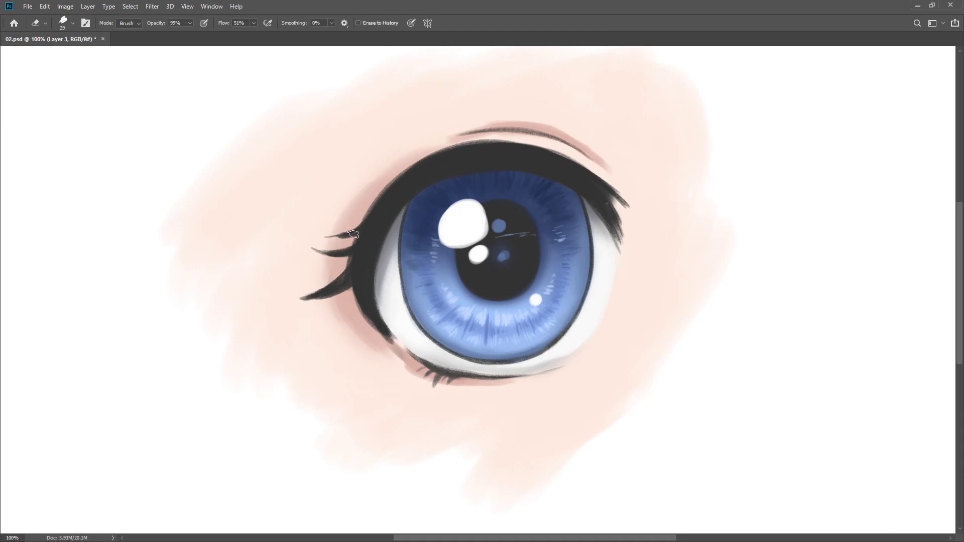
key(b)
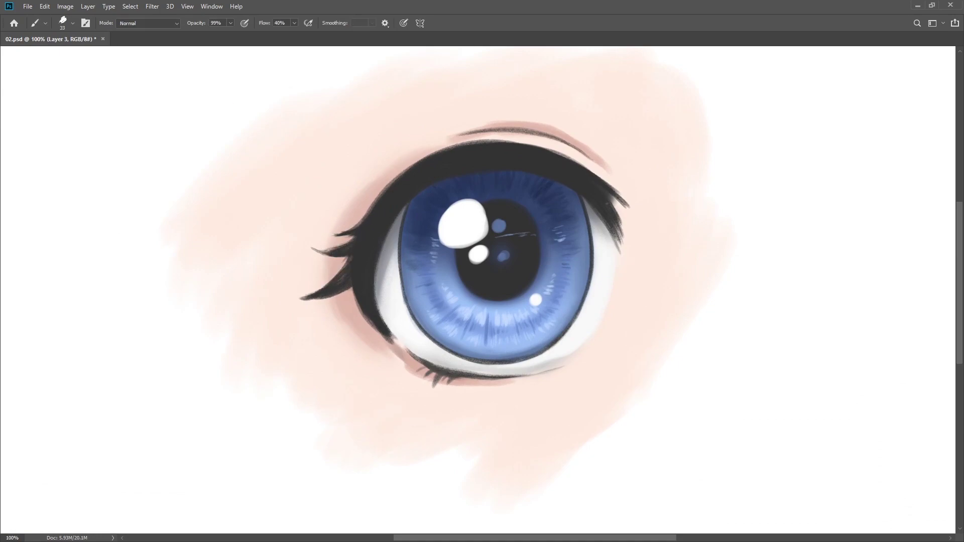
key(ctrl+minus)
key(ctrl+minus)
key(ctrl+s)
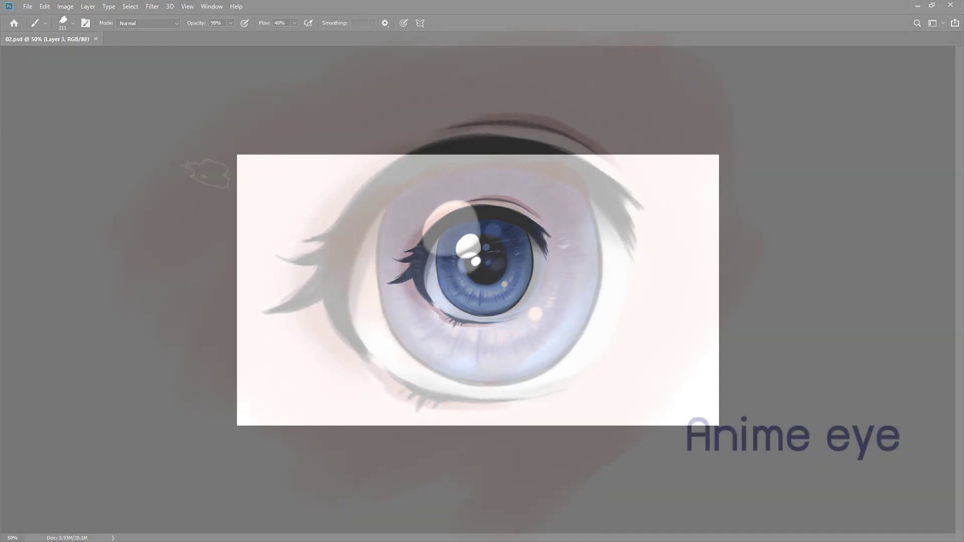